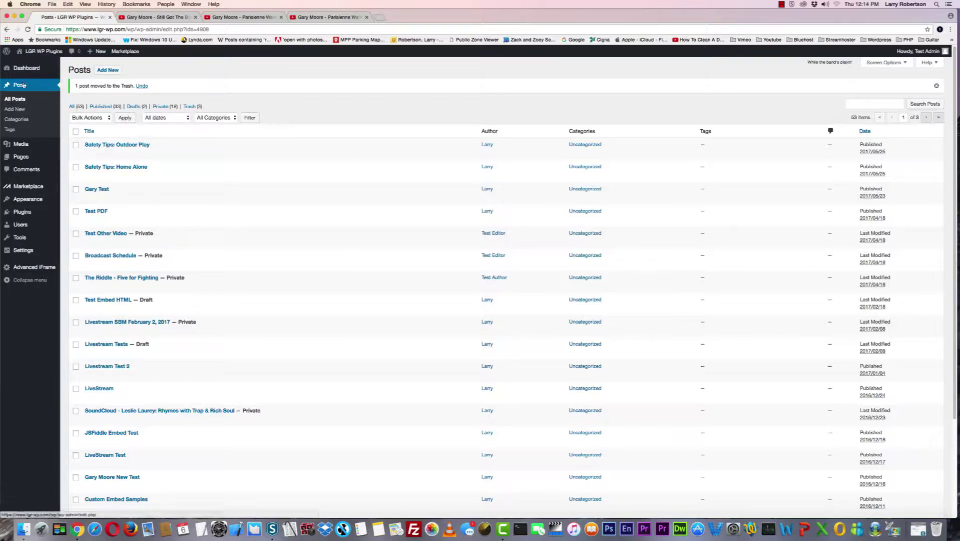
Create a new WordPress post titled "YouTube Videos & Playlists"
{"action": "left_click", "coordinate": [110, 70]}
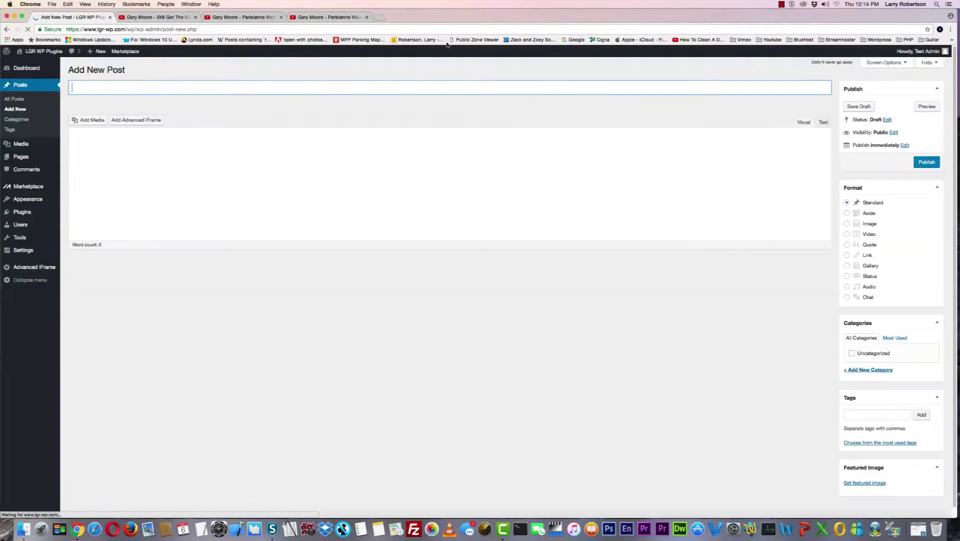
{"action": "left_click", "coordinate": [74, 88]}
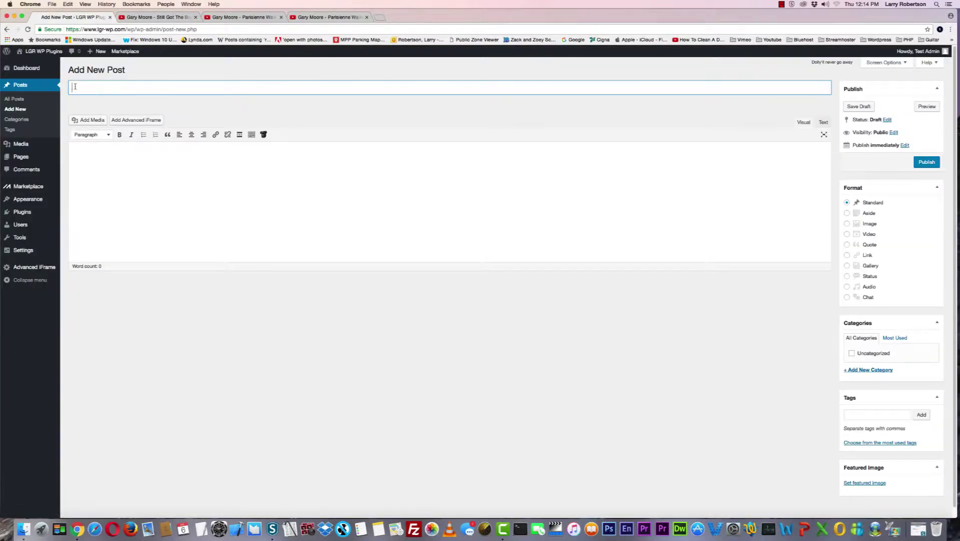
{"action": "type", "text": "YouTube Videos & Pla"}
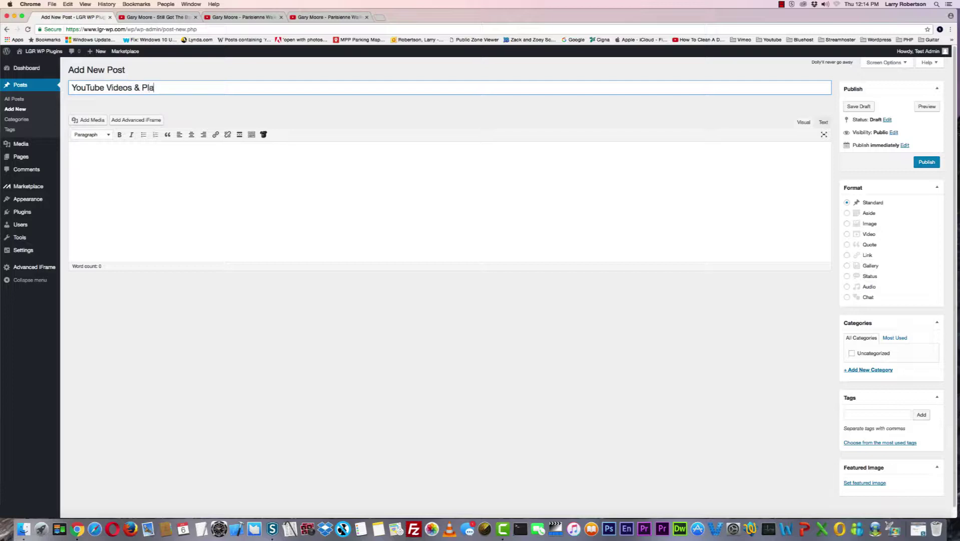
{"action": "type", "text": "ylists"}
Open the Responsive Iframe Watchdog shortcode dialog from the post body and show its Youtube options
{"action": "left_click", "coordinate": [75, 153]}
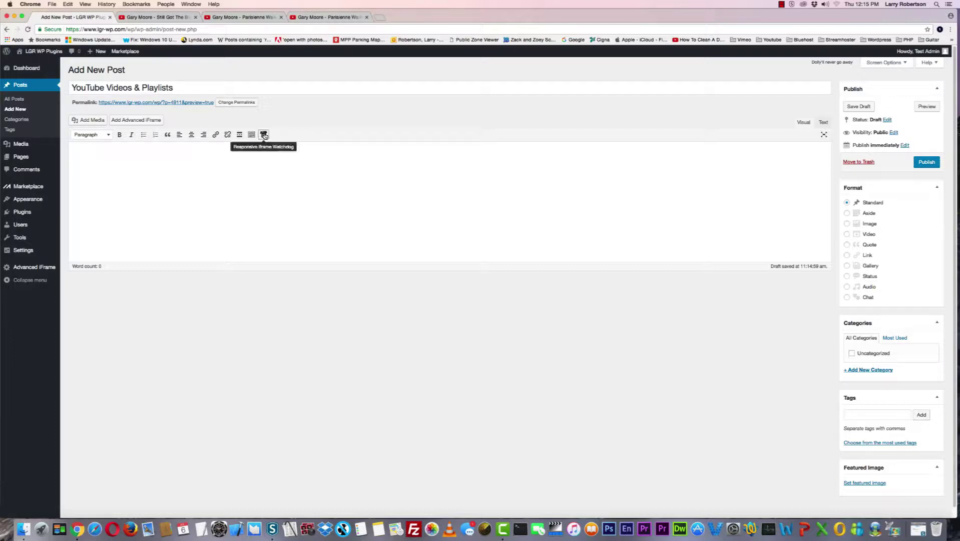
{"action": "left_click", "coordinate": [263, 135]}
{"action": "left_click", "coordinate": [264, 134]}
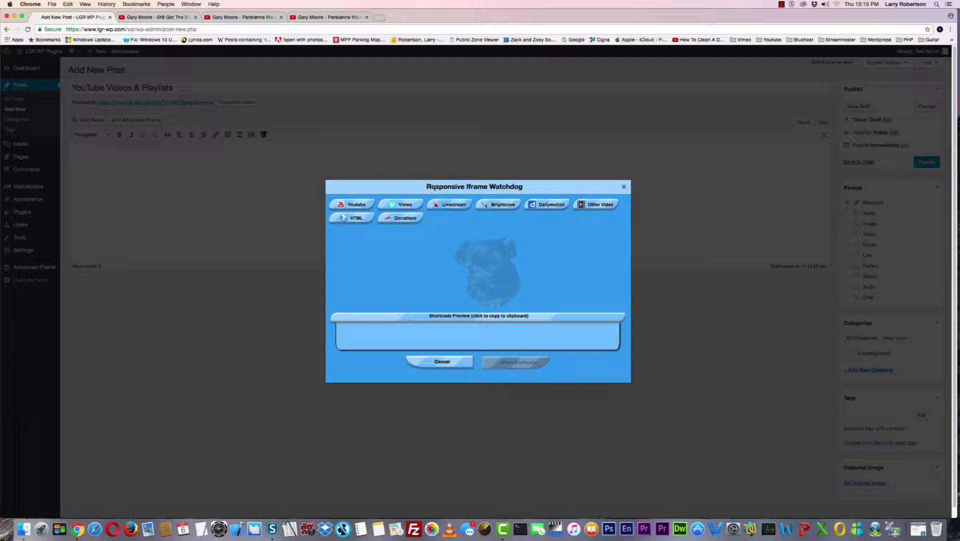
{"action": "left_click", "coordinate": [348, 206]}
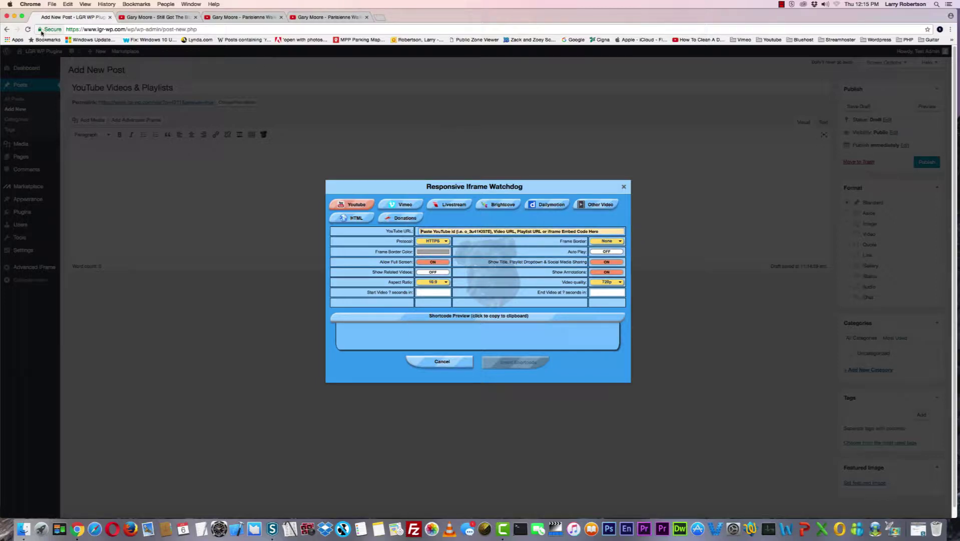
Show the Gary Moore "Still Got The Blues (Live)" YouTube page and place a blank TextEdit document over its edge
{"action": "left_click", "coordinate": [142, 18]}
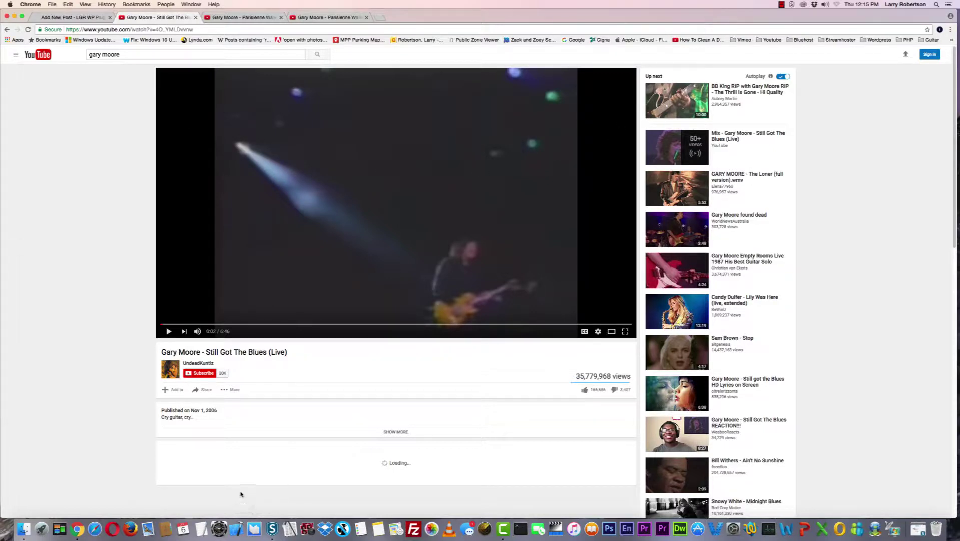
{"action": "left_click", "coordinate": [195, 536]}
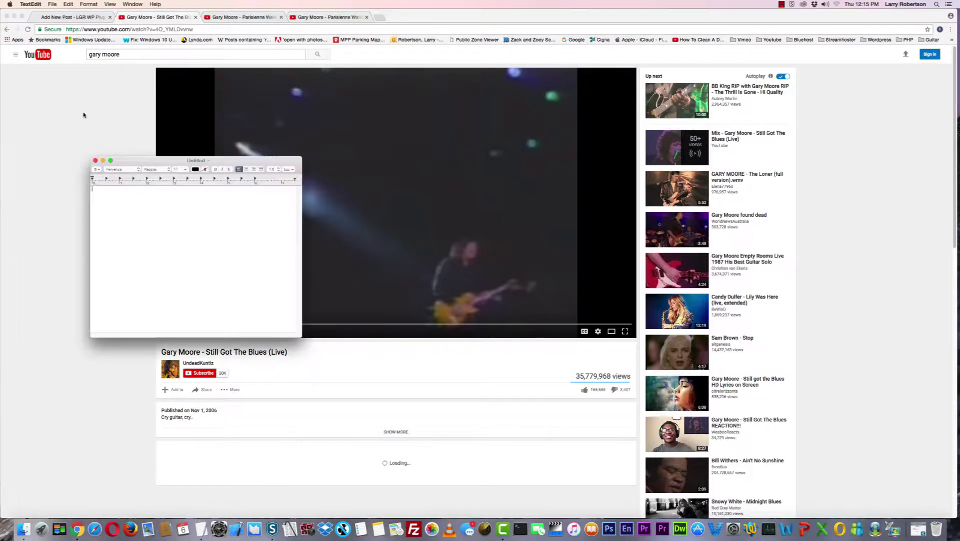
{"action": "left_click_drag", "start_coordinate": [181, 159], "coordinate": [103, 141]}
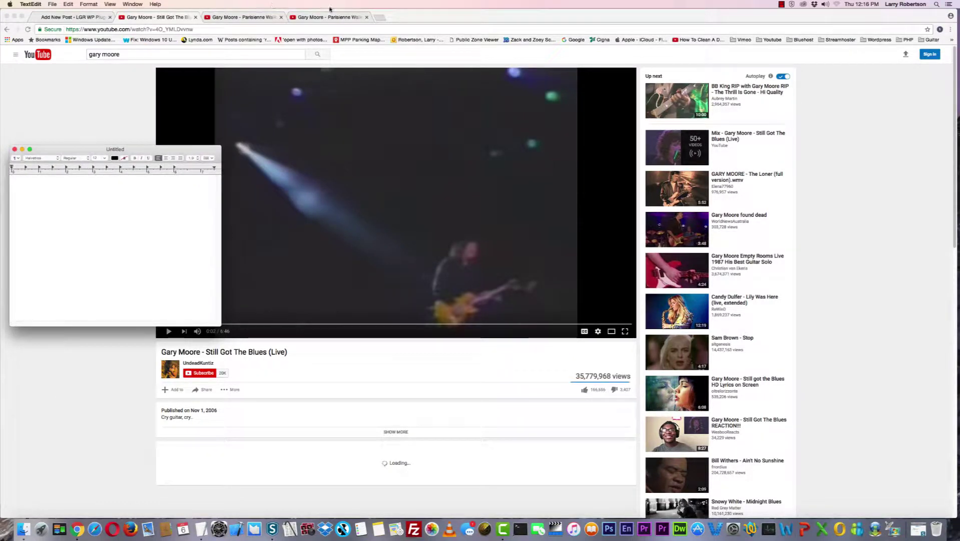
Copy the full page URL of the "Still Got The Blues (Live)" video and paste it as the first entry in the TextEdit document
{"action": "left_click", "coordinate": [427, 17]}
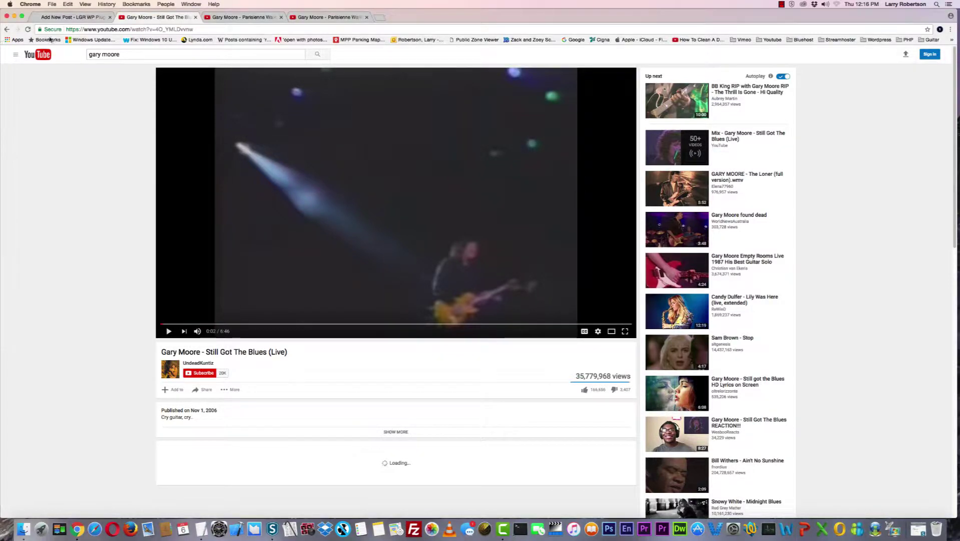
{"action": "left_click", "coordinate": [85, 30]}
{"action": "right_click", "coordinate": [101, 31]}
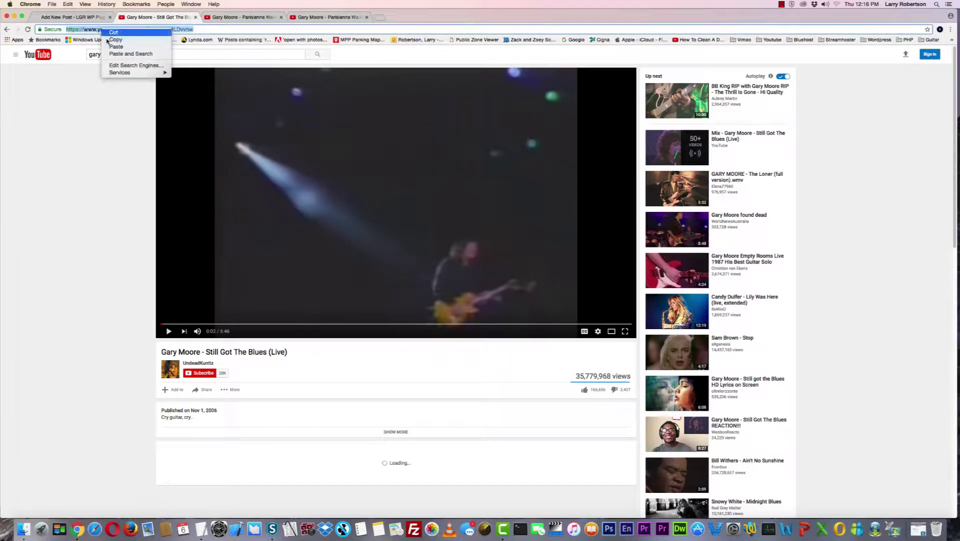
{"action": "left_click", "coordinate": [107, 42]}
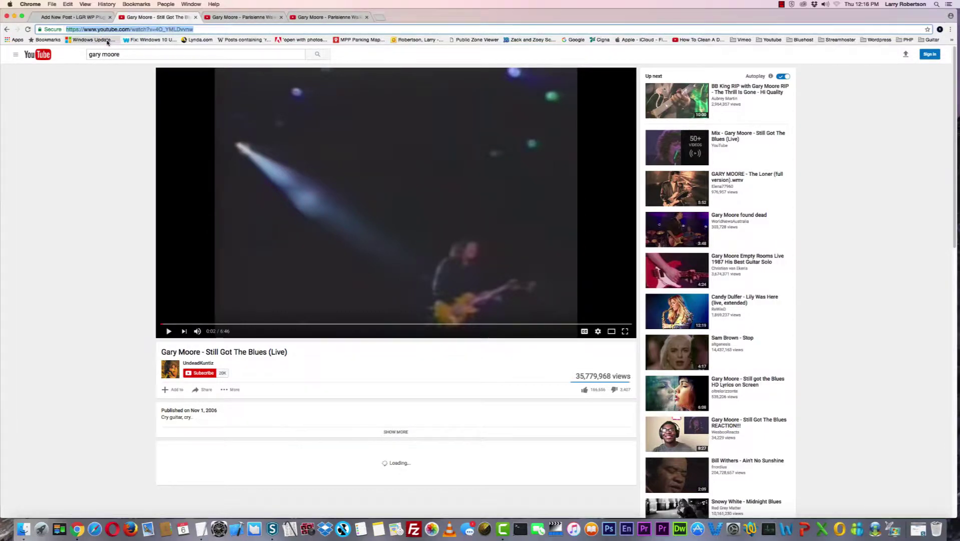
{"action": "key", "text": "super+Tab"}
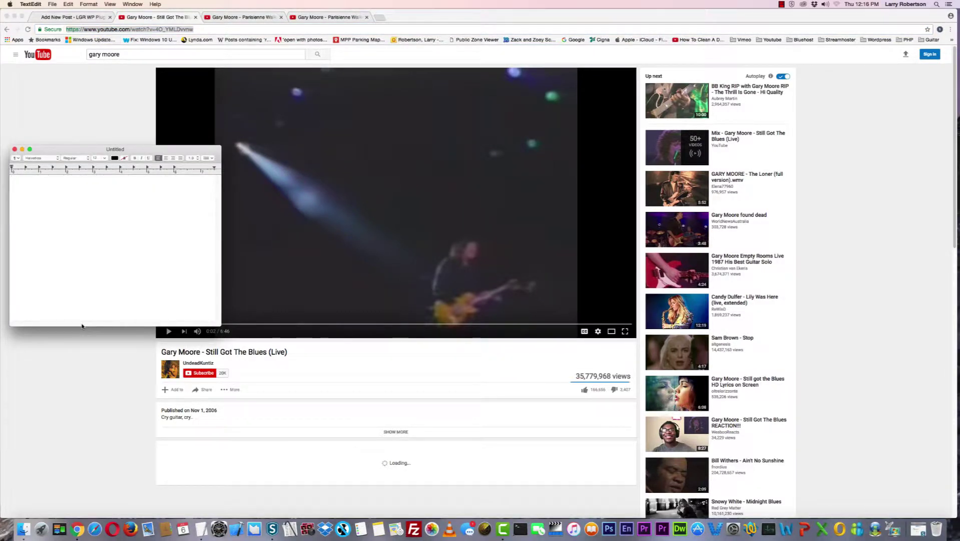
{"action": "key", "text": "super+v"}
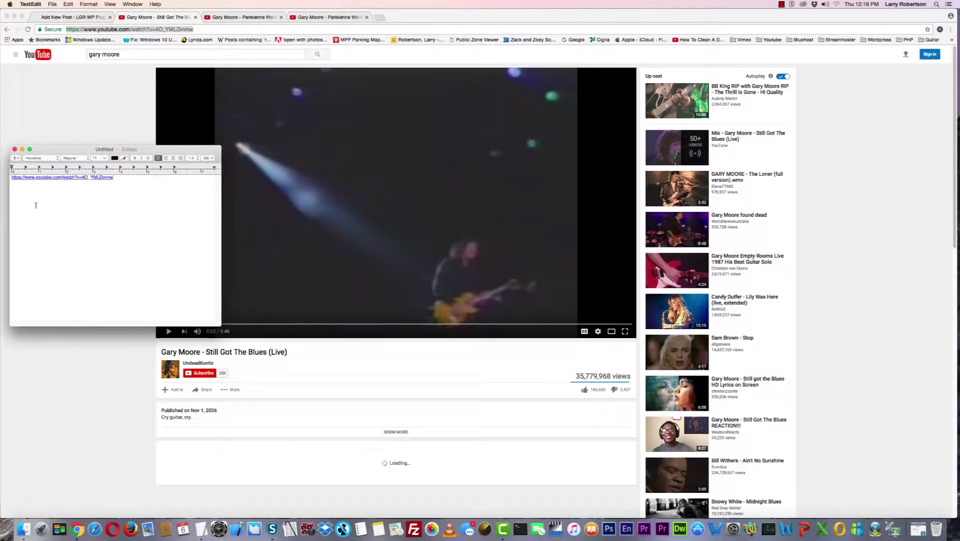
{"action": "key", "text": "Return"}
Copy only the video ID from the "Still Got The Blues (Live)" page URL and paste it below the full URL in TextEdit
{"action": "left_click", "coordinate": [444, 23]}
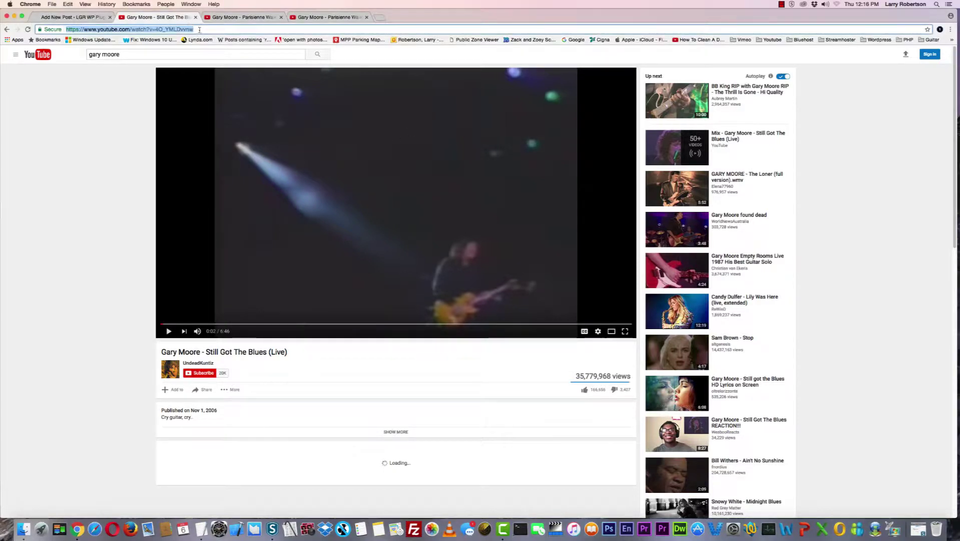
{"action": "left_click", "coordinate": [192, 28]}
{"action": "left_click_drag", "start_coordinate": [192, 29], "coordinate": [155, 29]}
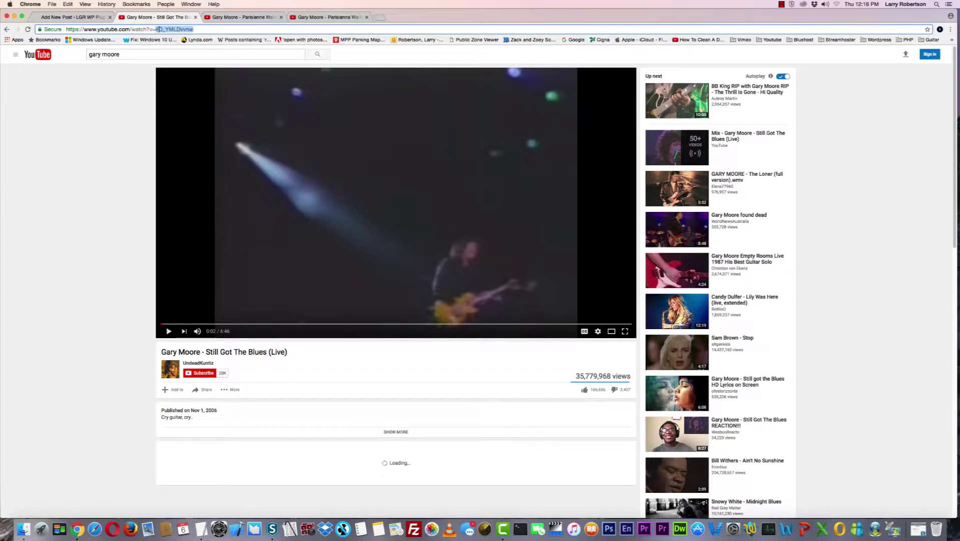
{"action": "right_click", "coordinate": [169, 29]}
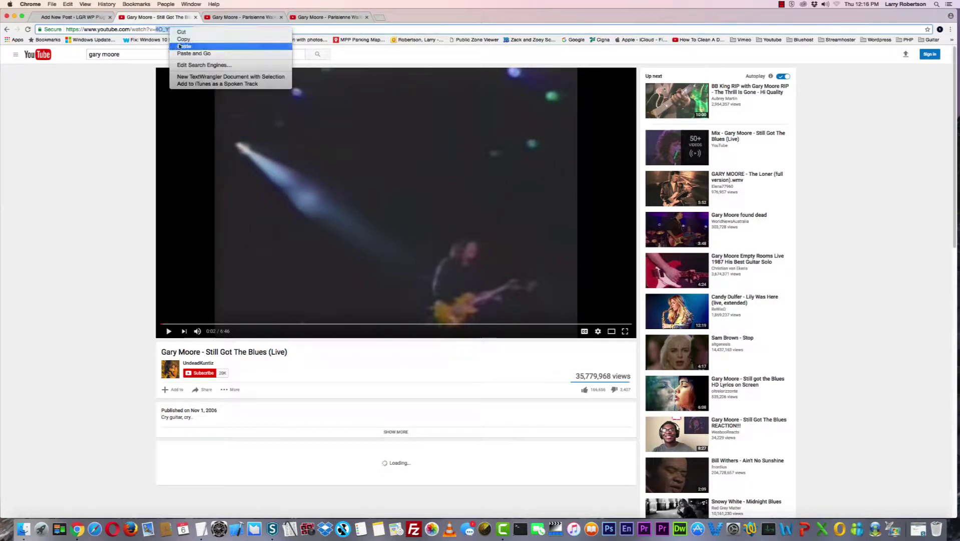
{"action": "left_click", "coordinate": [179, 39]}
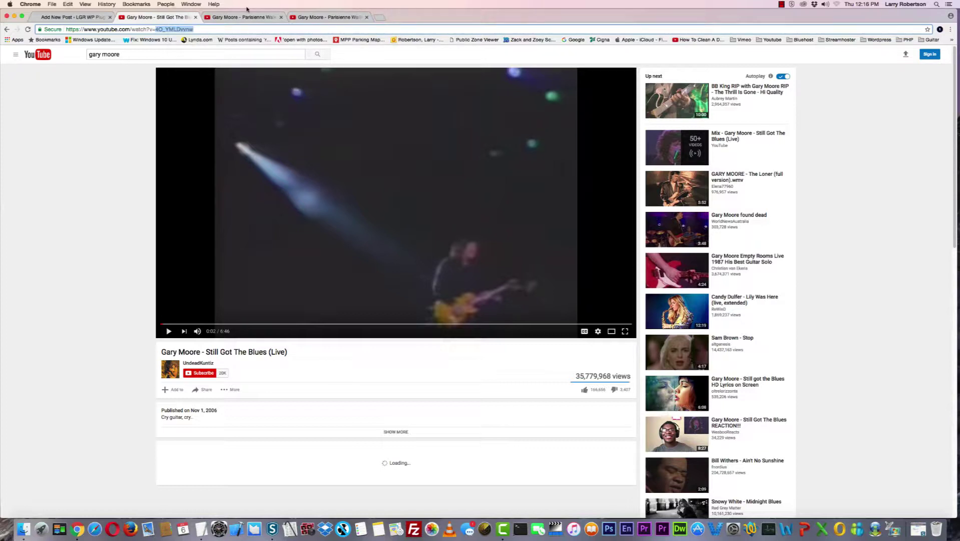
{"action": "key", "text": "super+Tab"}
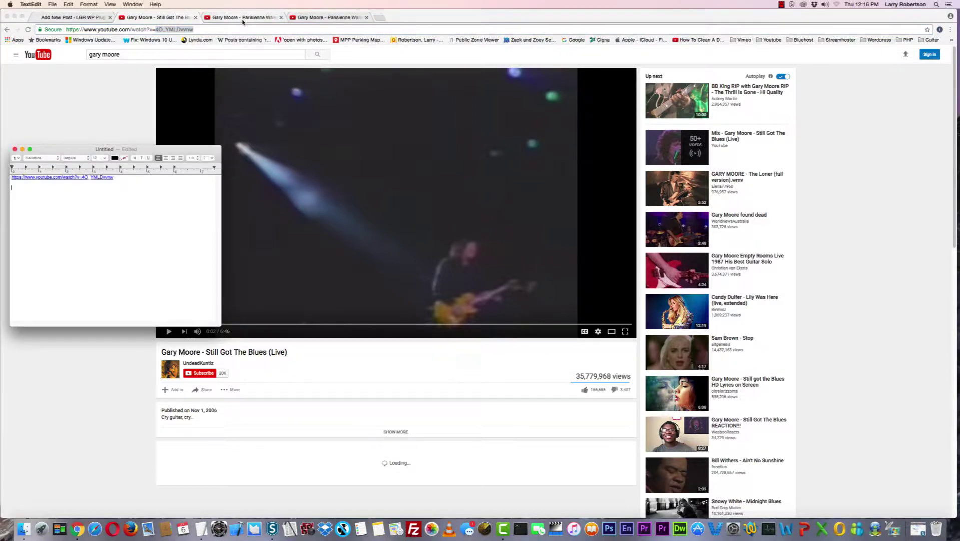
{"action": "key", "text": "super+v"}
{"action": "key", "text": "Return"}
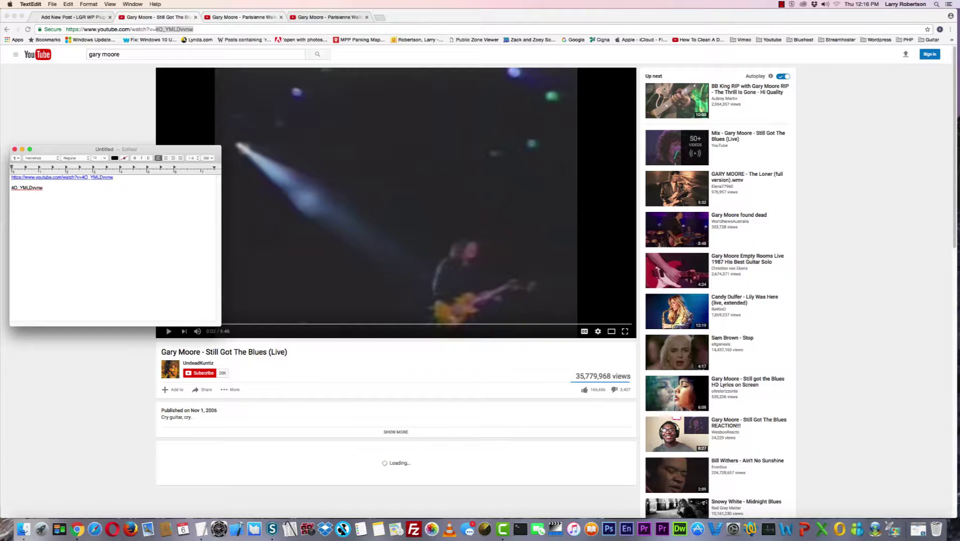
Copy the short youtu.be video URL from the "Still Got The Blues (Live)" player and paste it below the video ID in TextEdit
{"action": "key", "text": "super+Tab"}
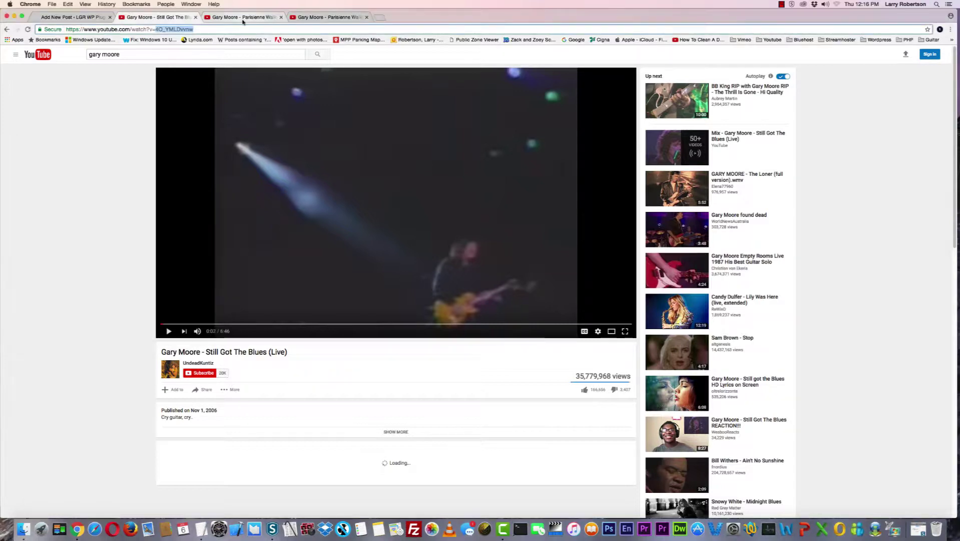
{"action": "right_click", "coordinate": [367, 149]}
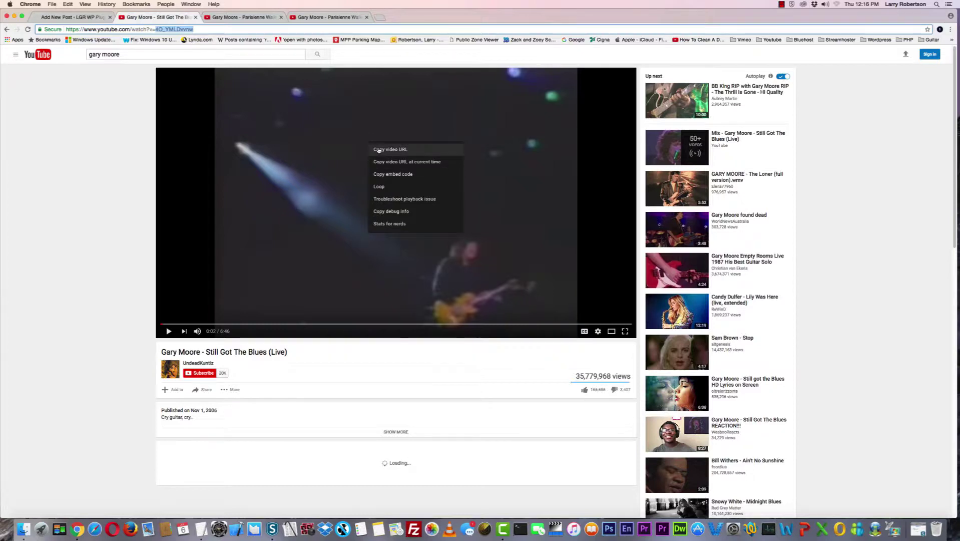
{"action": "left_click", "coordinate": [379, 150]}
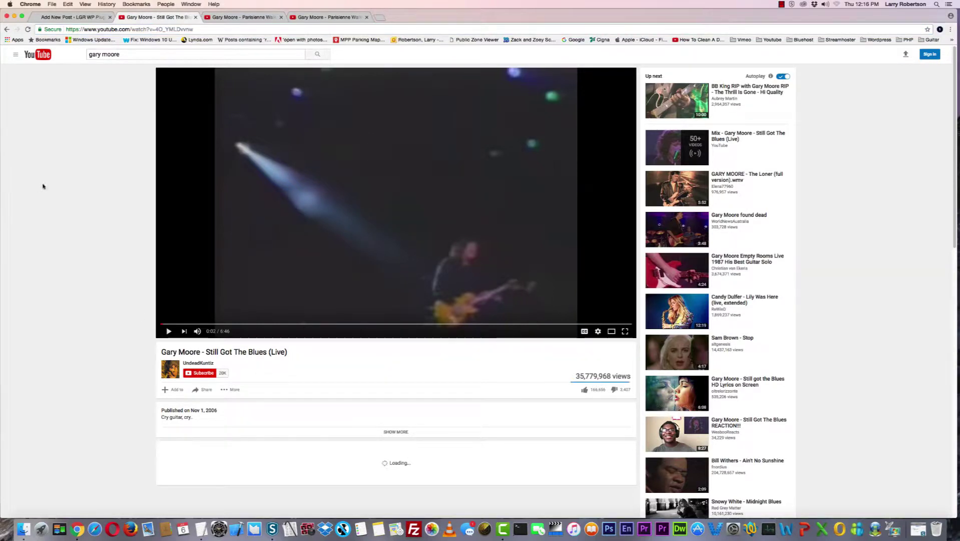
{"action": "key", "text": "super+Tab"}
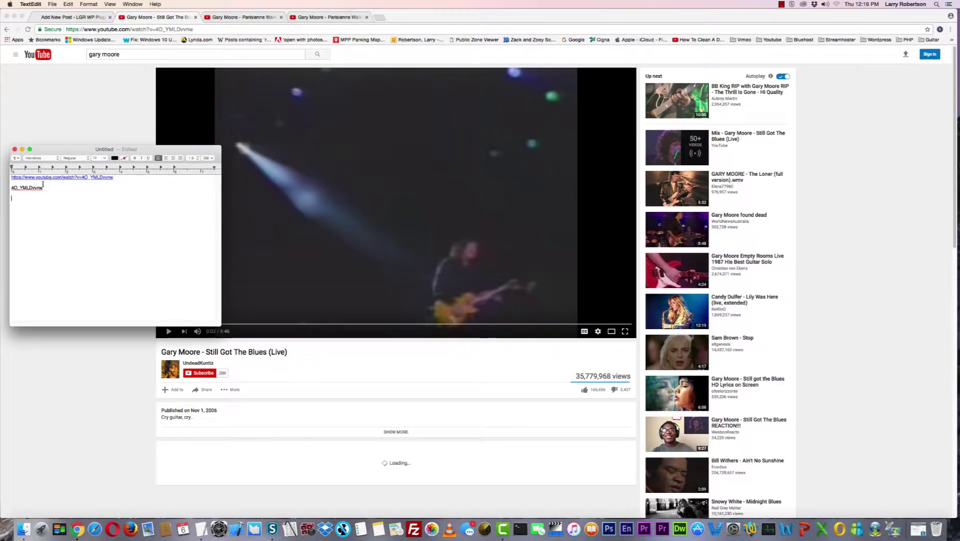
{"action": "key", "text": "super+v"}
Copy the iframe embed code of the "Still Got The Blues (Live)" video and paste it below the short URL in TextEdit
{"action": "right_click", "coordinate": [393, 124]}
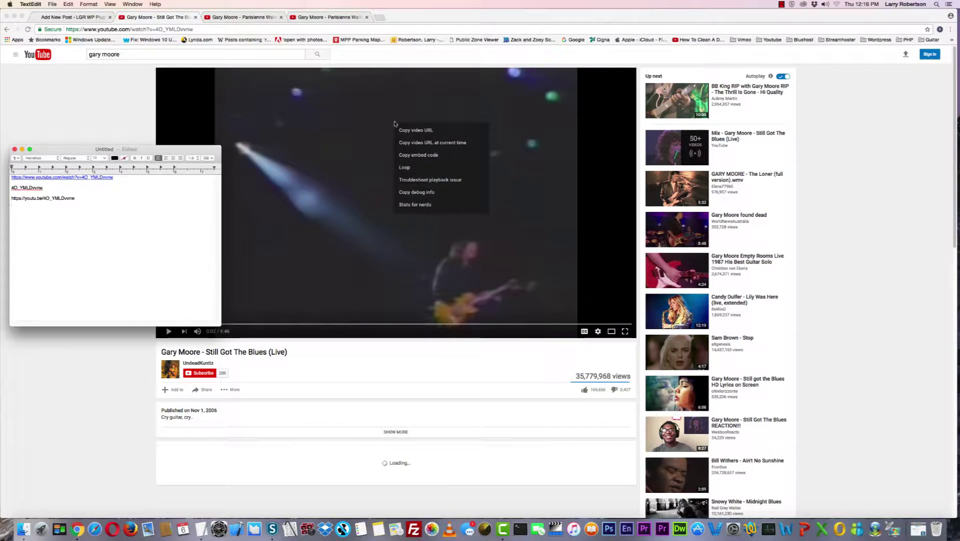
{"action": "left_click", "coordinate": [473, 159]}
{"action": "key", "text": "super+Tab"}
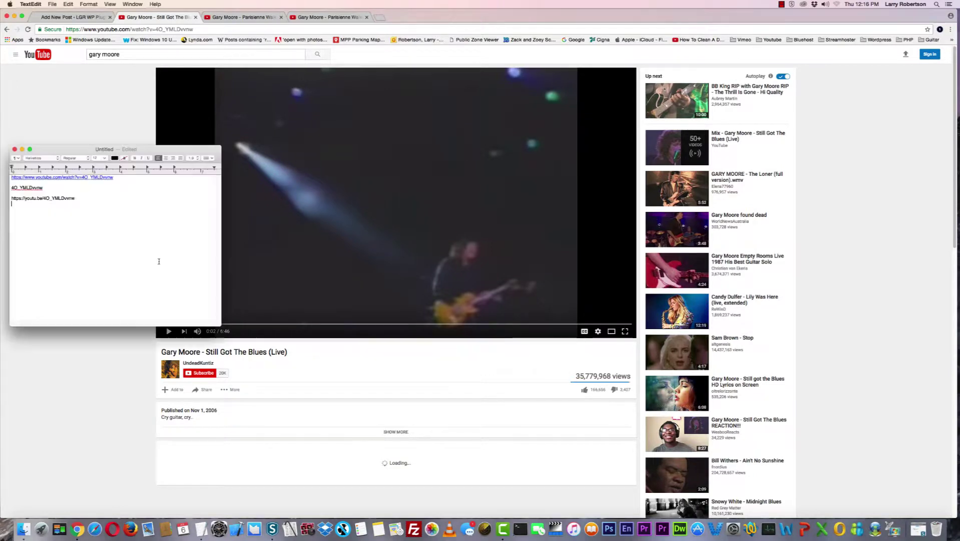
{"action": "key", "text": "Return"}
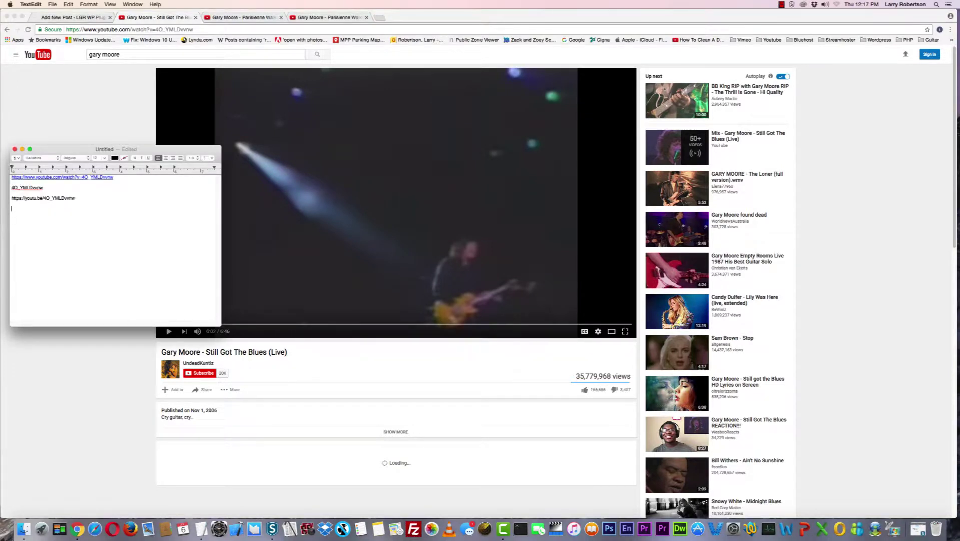
{"action": "key", "text": "super+v"}
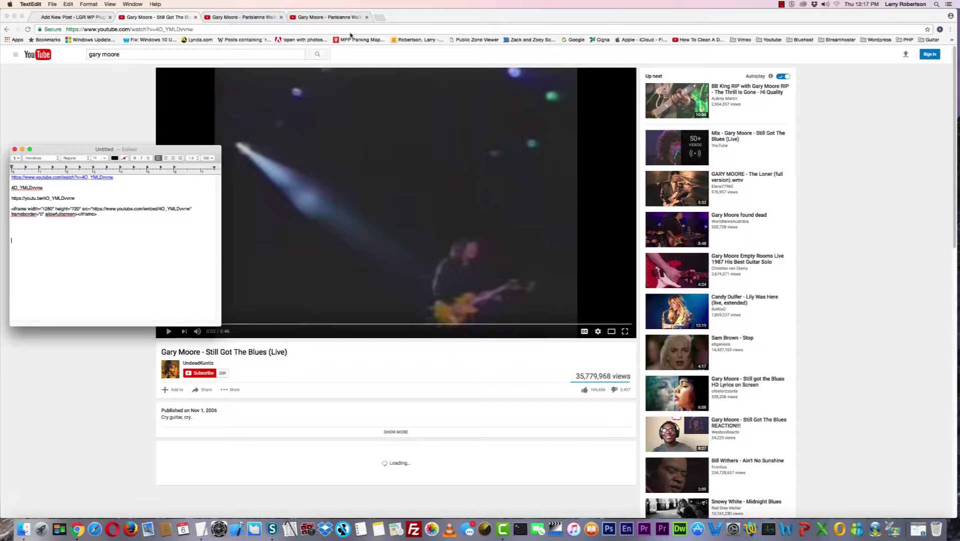
Copy the full page URL of the "Parisienne Walkways - Live HD" video and paste it below the first video's entries in TextEdit
{"action": "left_click", "coordinate": [254, 18]}
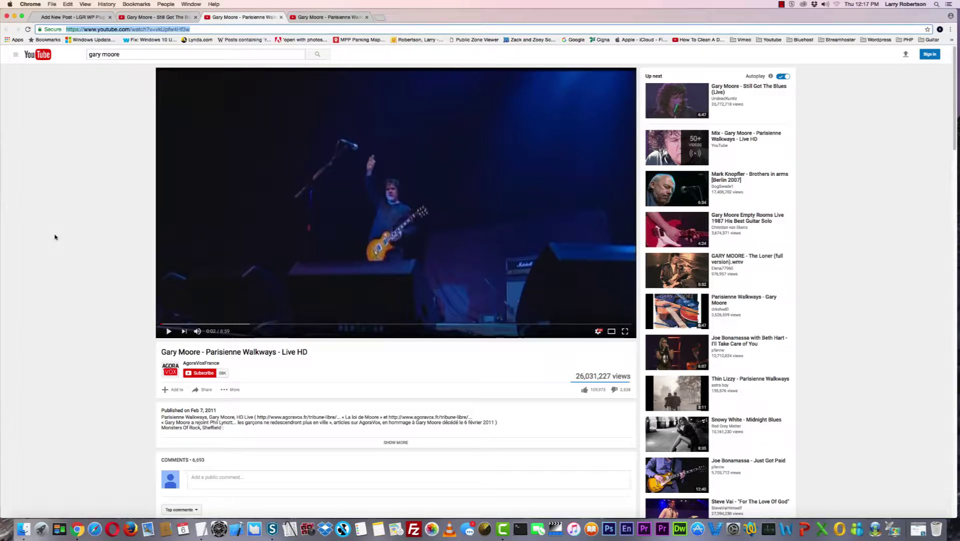
{"action": "key", "text": "super+Tab"}
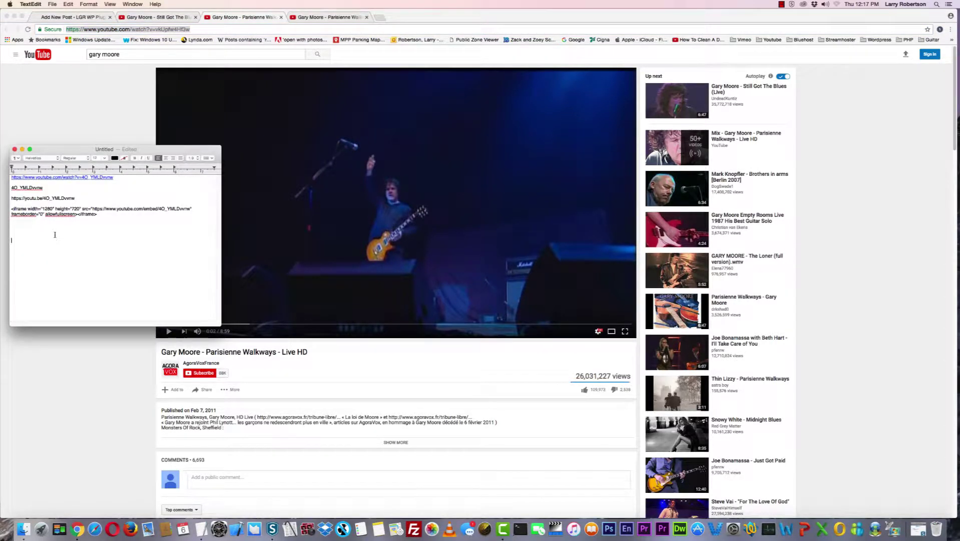
{"action": "key", "text": "super+v"}
{"action": "key", "text": "Return"}
Copy only the video ID from the "Parisienne Walkways - Live HD" page URL and paste it below that URL in TextEdit
{"action": "key", "text": "super+Tab"}
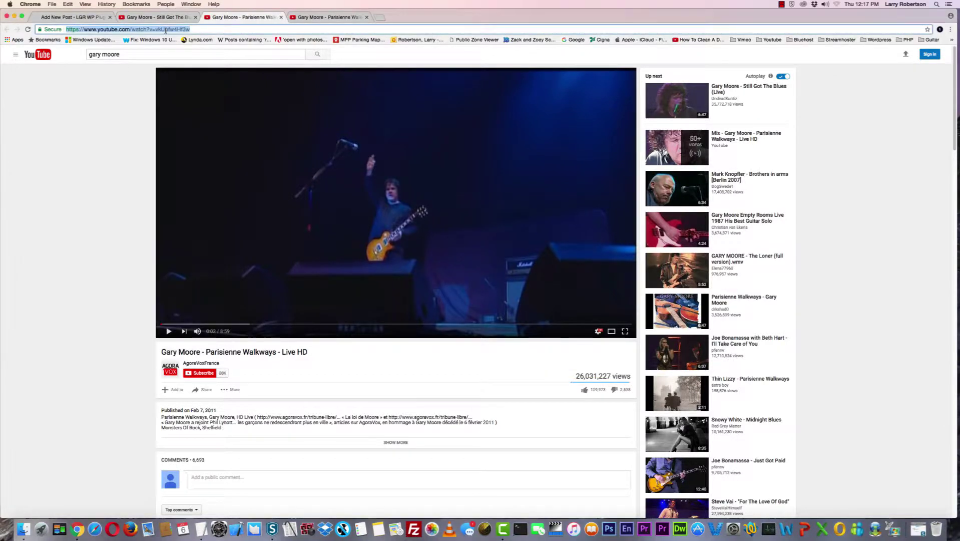
{"action": "left_click", "coordinate": [167, 30]}
{"action": "double_click", "coordinate": [165, 31]}
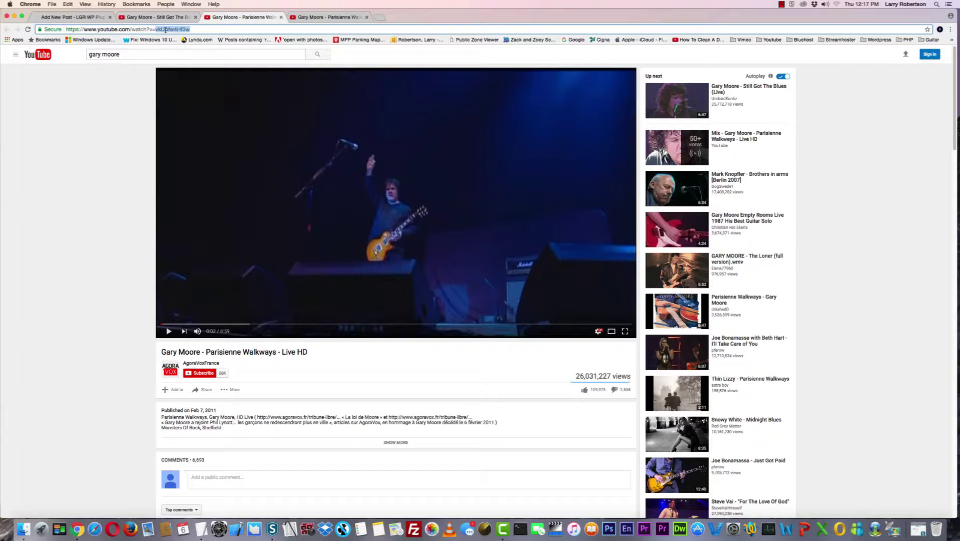
{"action": "key", "text": "super+c"}
{"action": "key", "text": "super+Tab"}
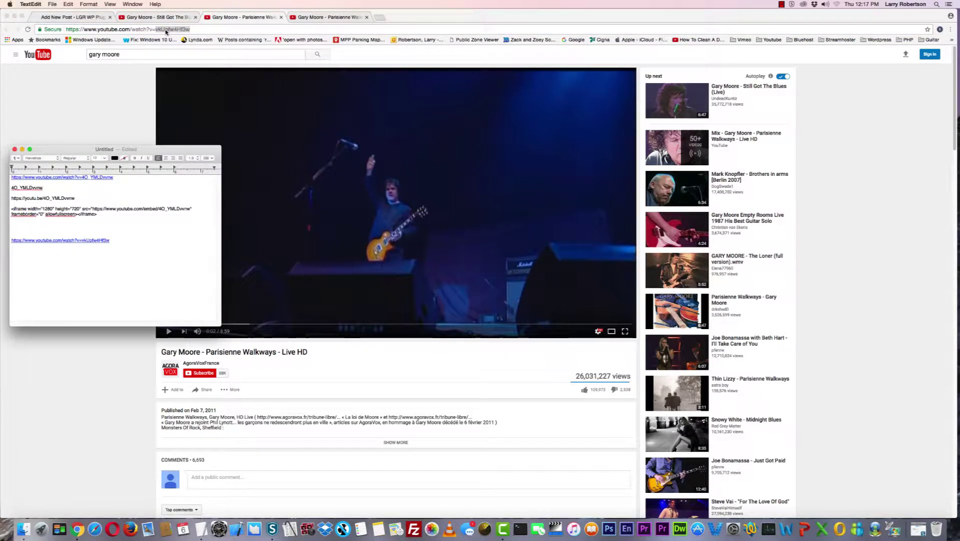
{"action": "key", "text": "super+v"}
Copy the short youtu.be video URL from the "Parisienne Walkways - Live HD" player and paste it below that video's ID in TextEdit
{"action": "right_click", "coordinate": [429, 122]}
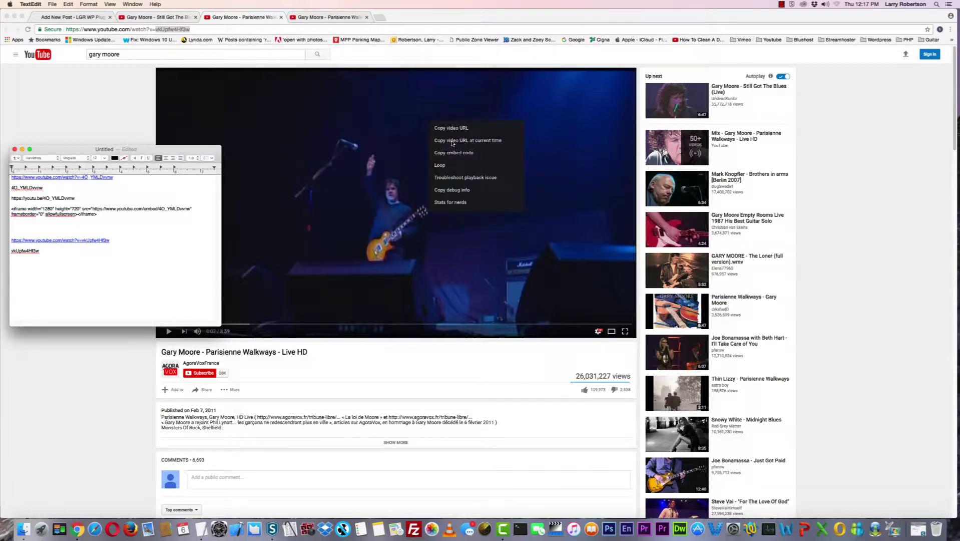
{"action": "key", "text": "super+Tab"}
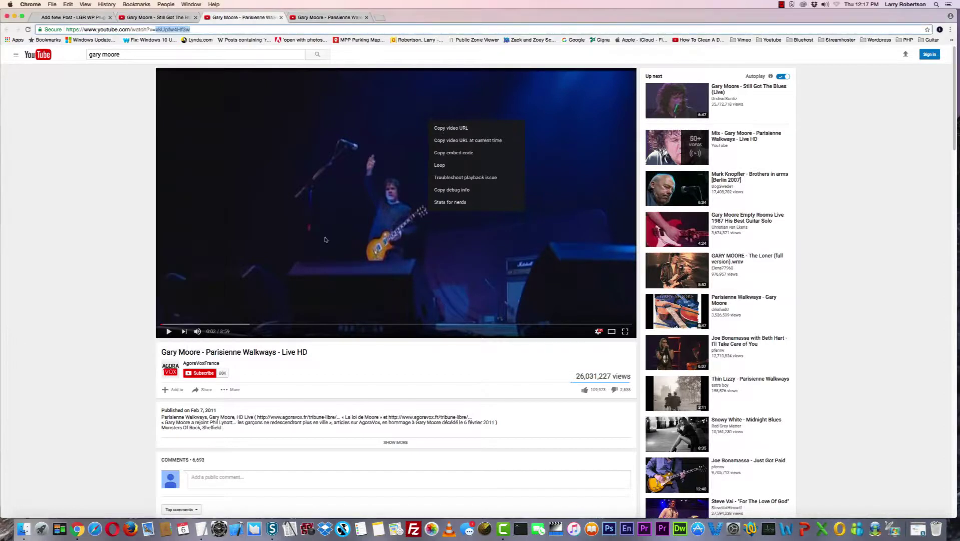
{"action": "left_click", "coordinate": [441, 129]}
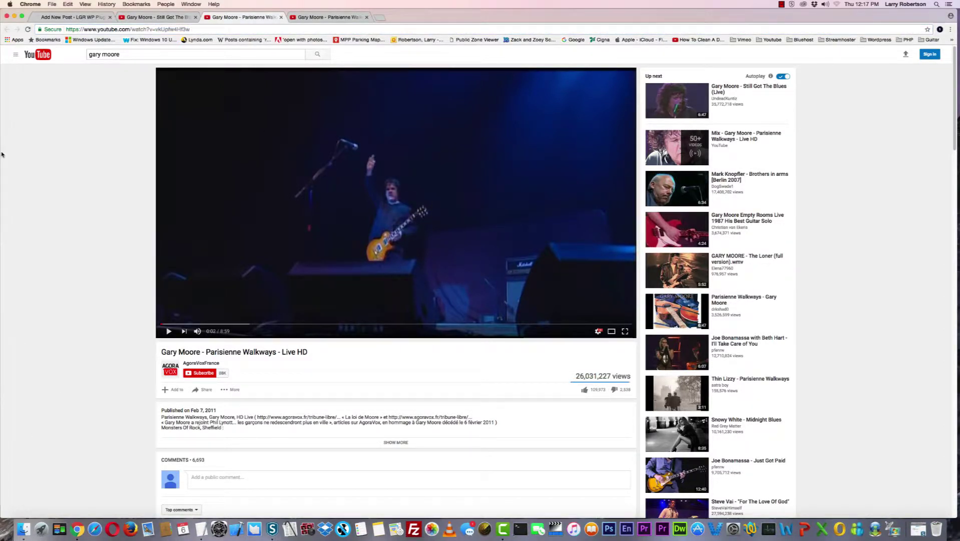
{"action": "key", "text": "super+Tab"}
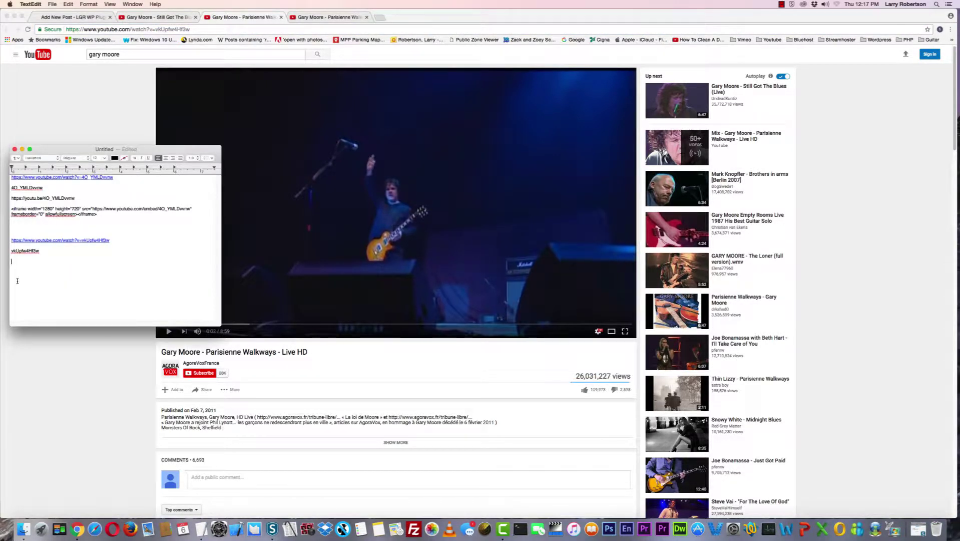
{"action": "key", "text": "super+v"}
{"action": "key", "text": "Return"}
Copy the iframe embed code of the "Parisienne Walkways - Live HD" video, paste it below the short URL in TextEdit and add blank lines after it
{"action": "right_click", "coordinate": [468, 119]}
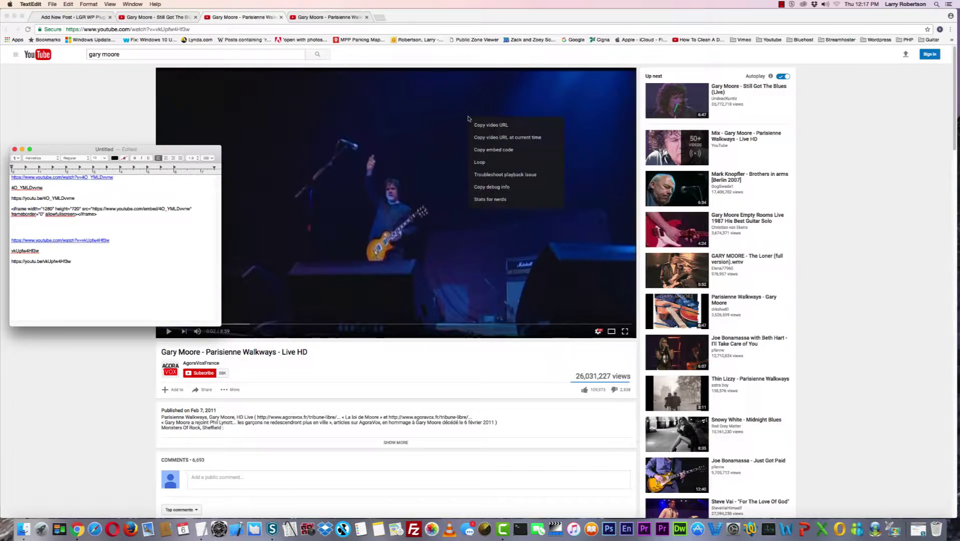
{"action": "left_click", "coordinate": [493, 149]}
{"action": "left_click", "coordinate": [493, 149]}
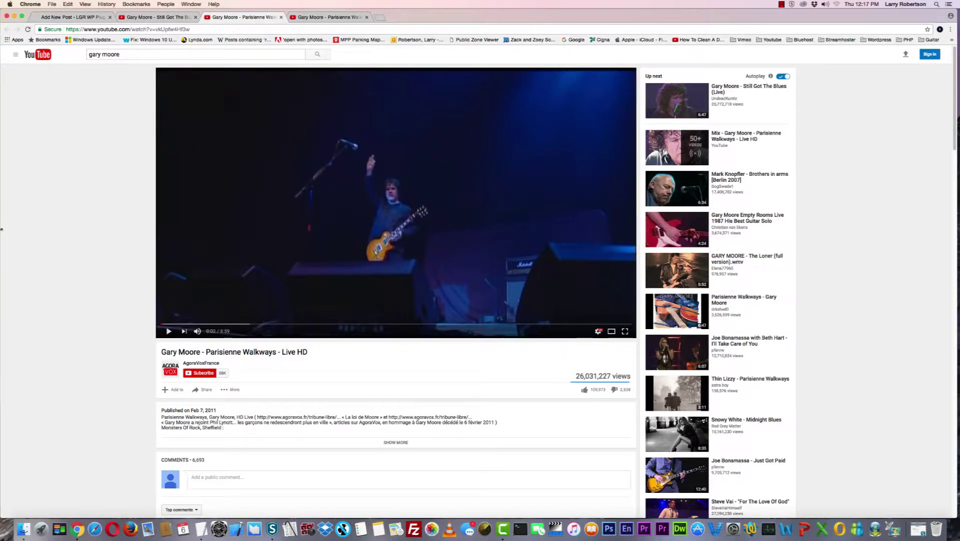
{"action": "key", "text": "super+Tab"}
{"action": "key", "text": "super+v"}
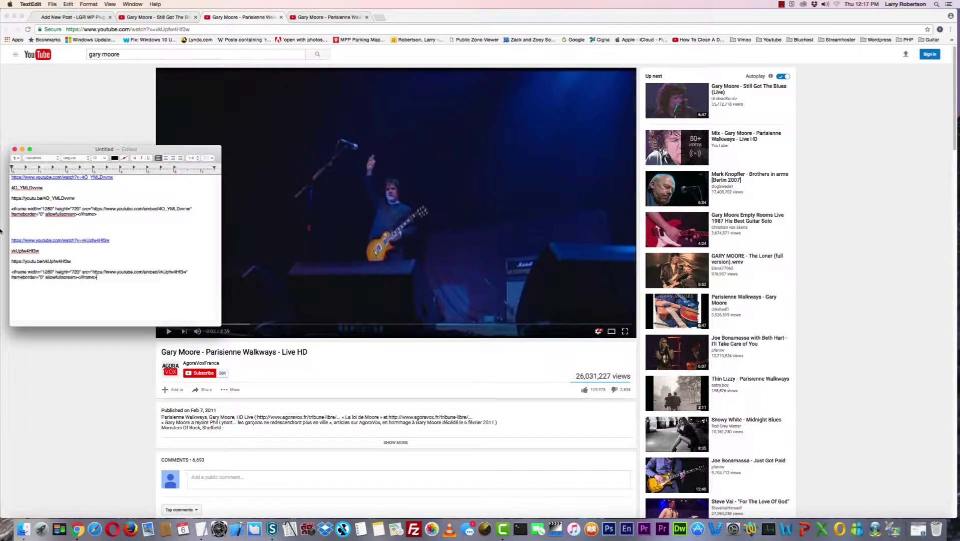
{"action": "key", "text": "Return"}
{"action": "key", "text": "Return"}
{"action": "key", "text": "Return"}
{"action": "key", "text": "Return"}
{"action": "key", "text": "Return"}
Copy the full page URL of the "Gary Moore - The Best Ever" playlist and paste it below the second video's entries in TextEdit
{"action": "key", "text": "super+Tab"}
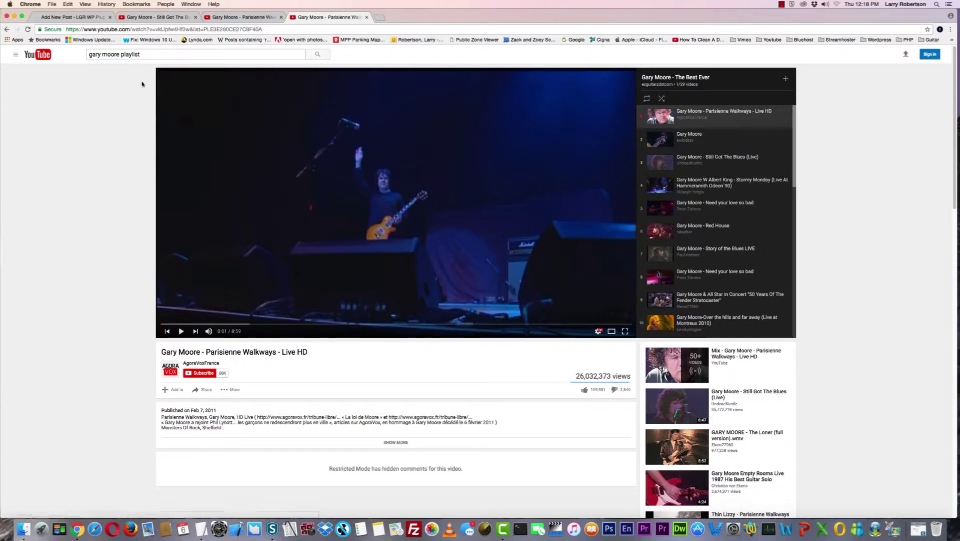
{"action": "key", "text": "super+l"}
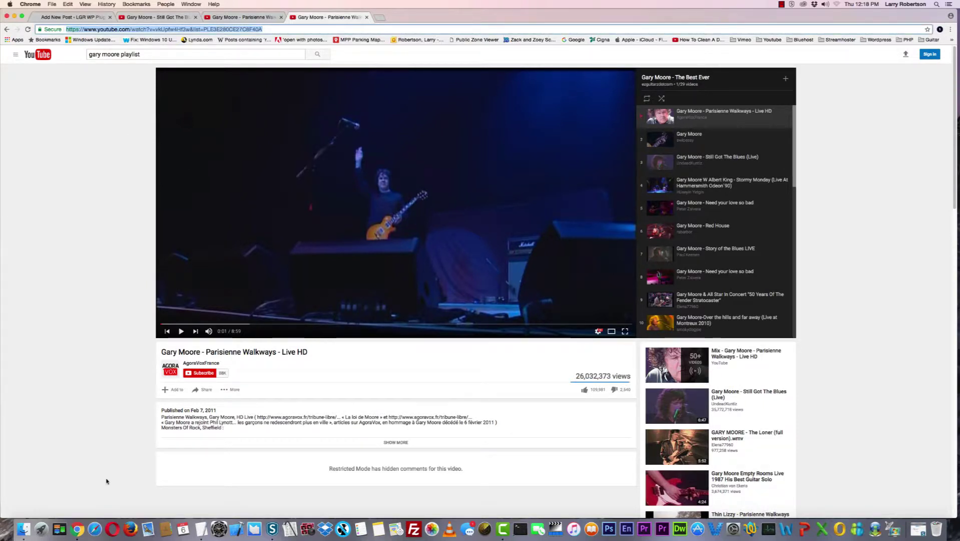
{"action": "key", "text": "super+c"}
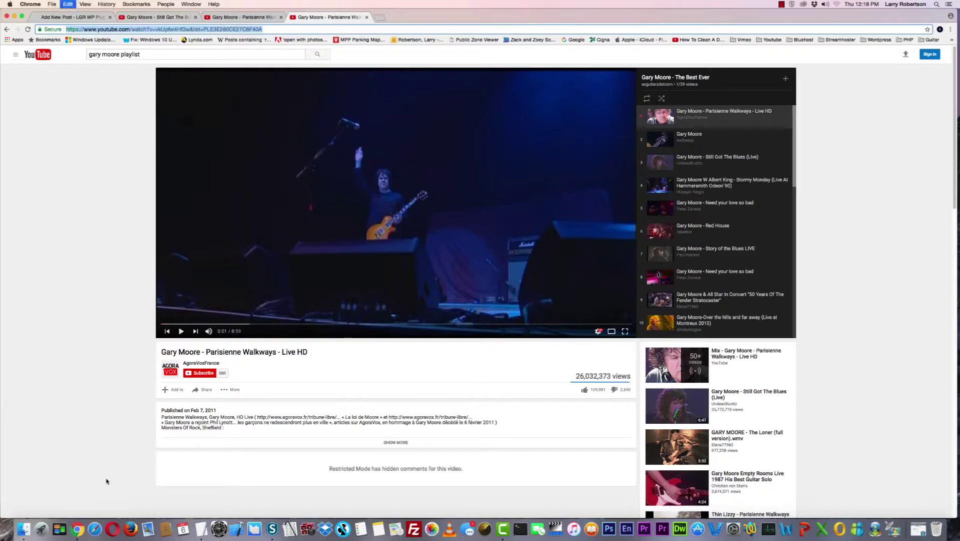
{"action": "key", "text": "super+Tab"}
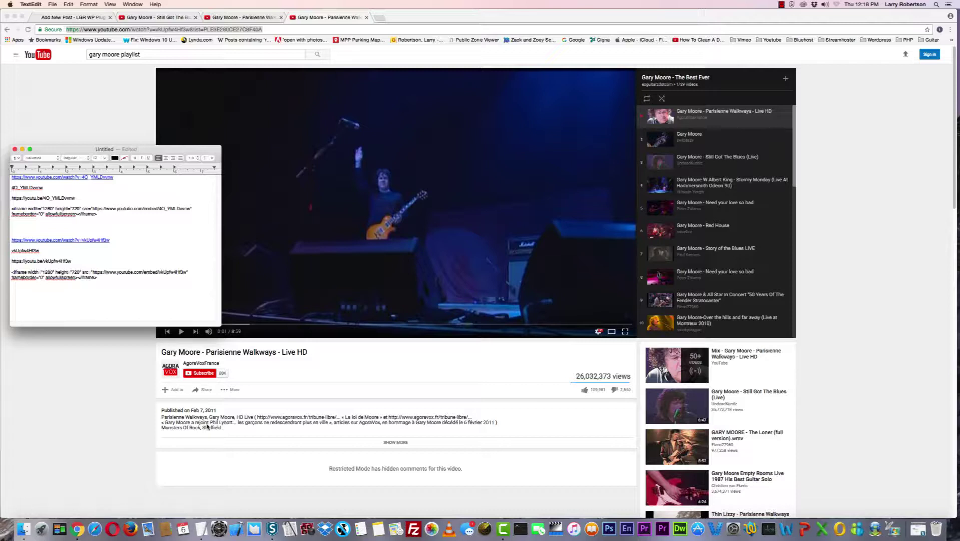
{"action": "key", "text": "super+v"}
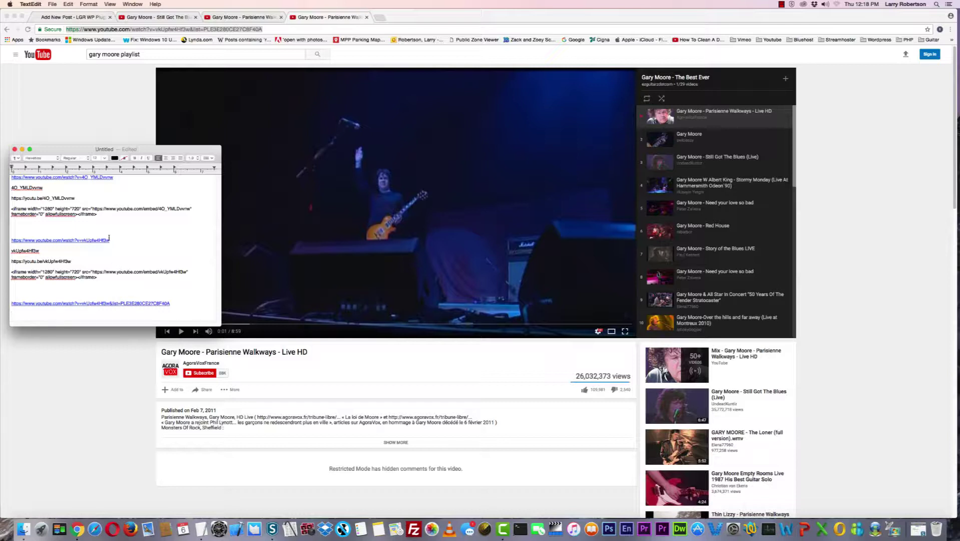
Copy the short youtu.be URL from the playlist's player and paste it below the full playlist URL in TextEdit
{"action": "right_click", "coordinate": [421, 167]}
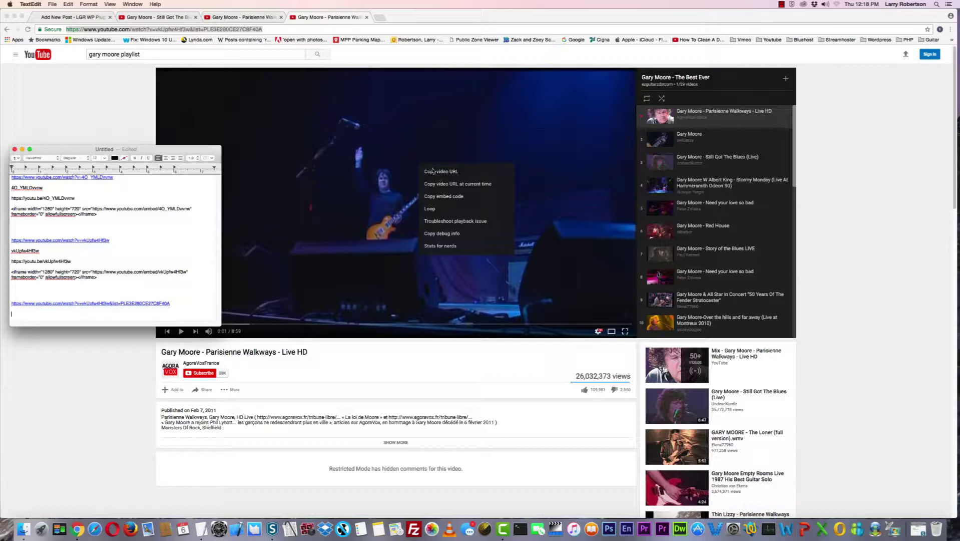
{"action": "left_click", "coordinate": [433, 171]}
{"action": "left_click", "coordinate": [433, 171]}
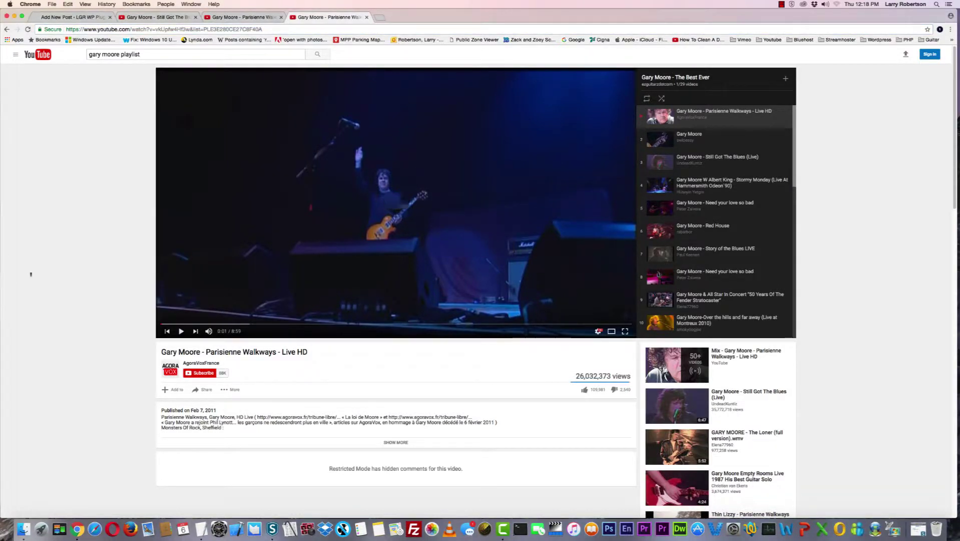
{"action": "key", "text": "super+Tab"}
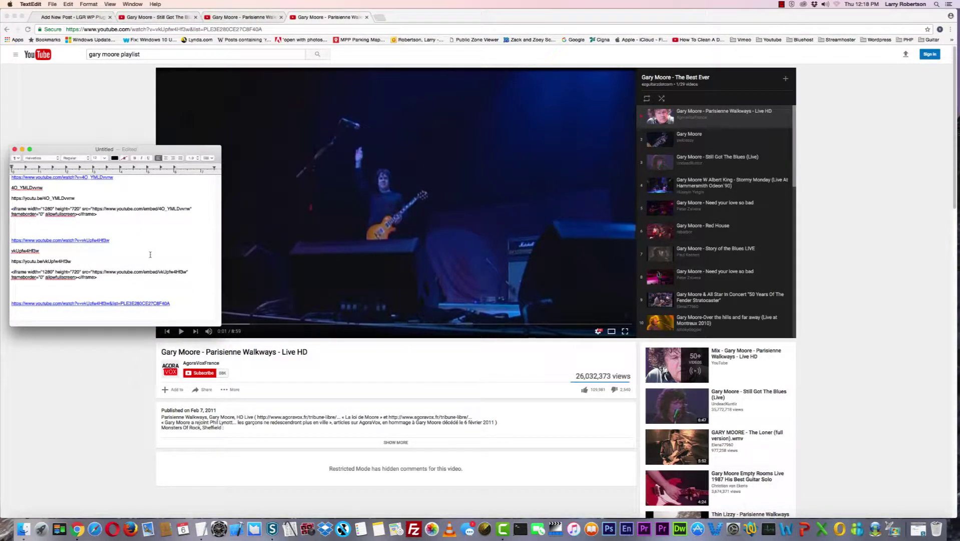
{"action": "key", "text": "super+v"}
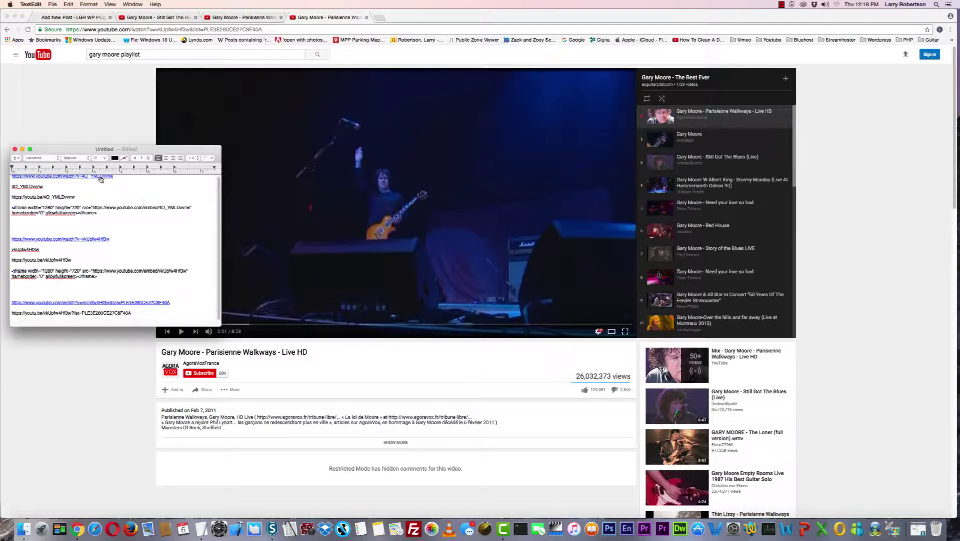
{"action": "scroll", "coordinate": [101, 179], "scroll_direction": "down", "scroll_amount": 1}
Copy the playlist's iframe embed code, paste it below the short playlist URL, and enlarge the TextEdit window to fit all entries
{"action": "right_click", "coordinate": [505, 157]}
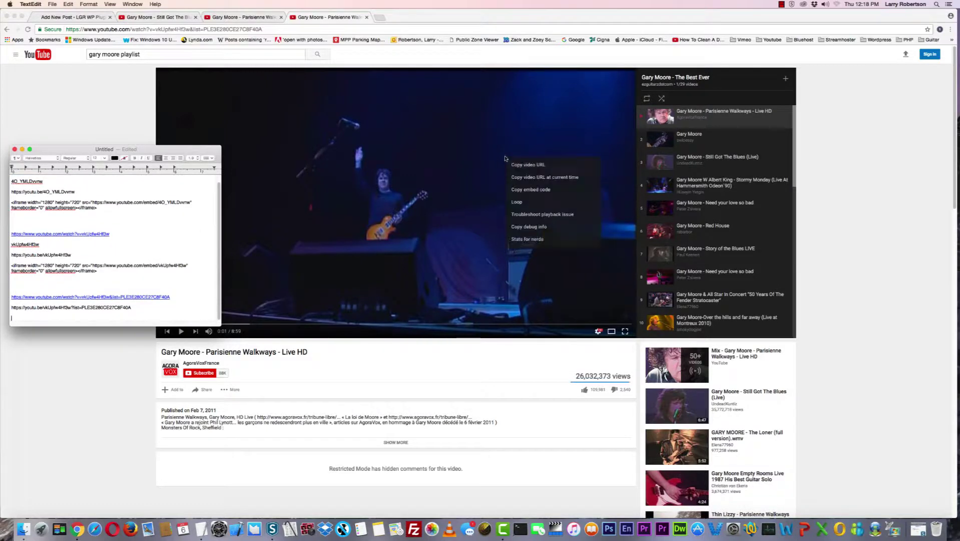
{"action": "left_click", "coordinate": [520, 190]}
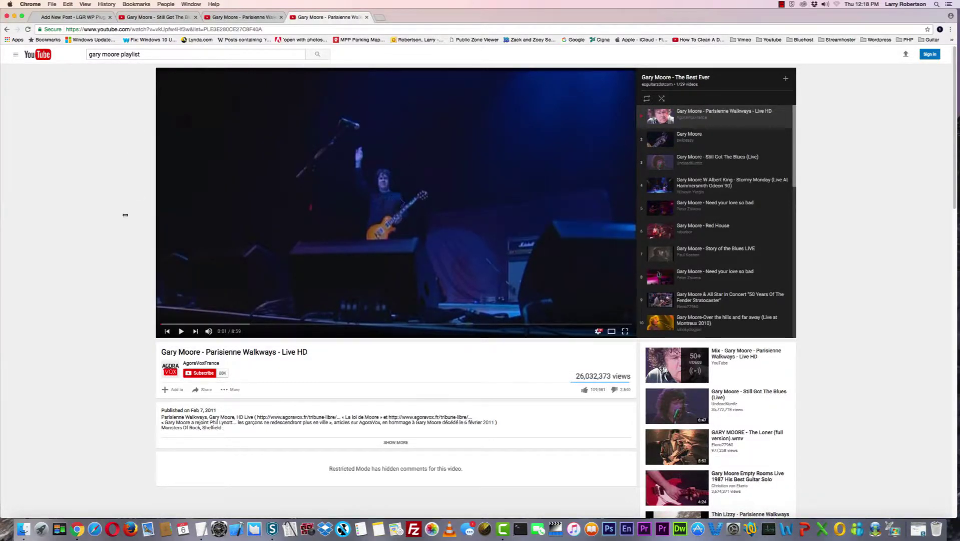
{"action": "key", "text": "super+Tab"}
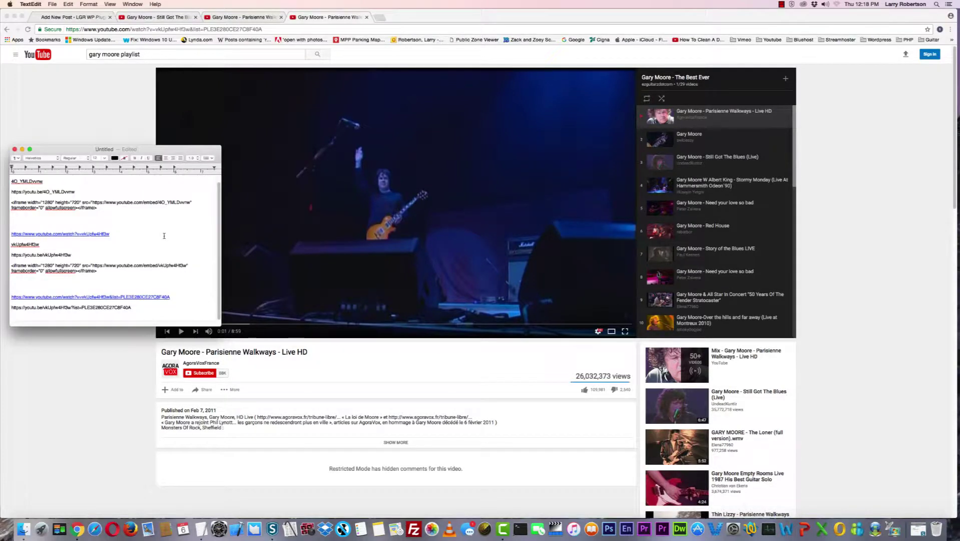
{"action": "key", "text": "super+v"}
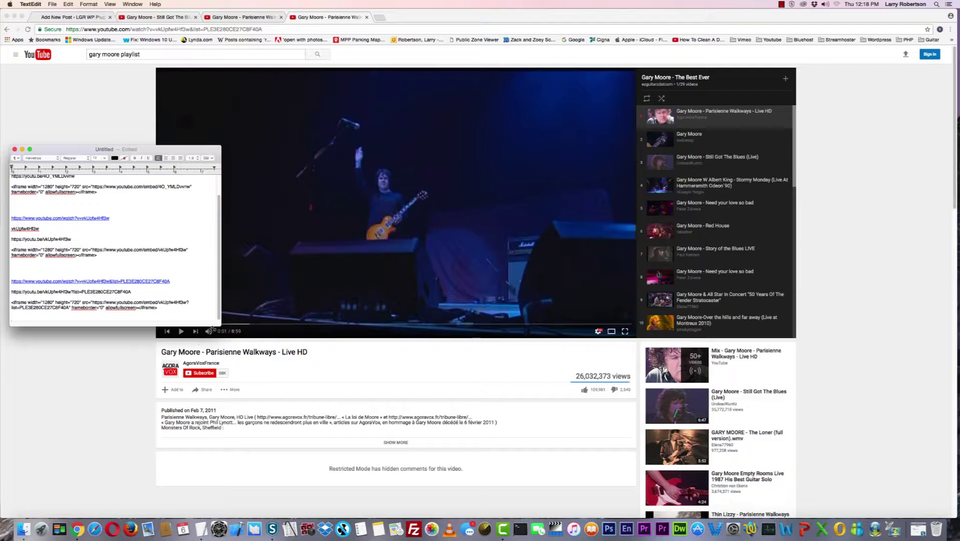
{"action": "left_click_drag", "start_coordinate": [218, 326], "coordinate": [241, 456]}
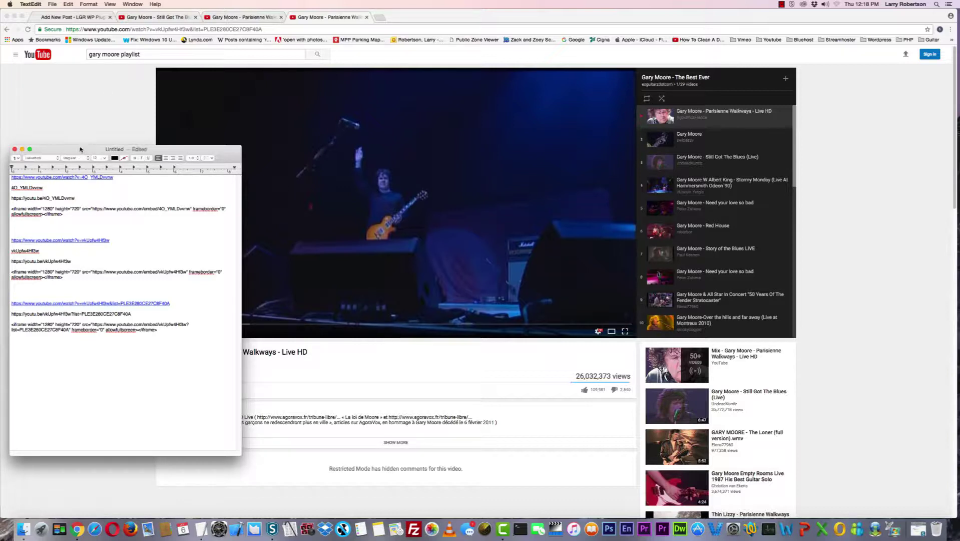
Copy the first video's full page URL from TextEdit and paste it as the YouTube URL in WordPress's Responsive Iframe Watchdog dialog
{"action": "left_click", "coordinate": [49, 19]}
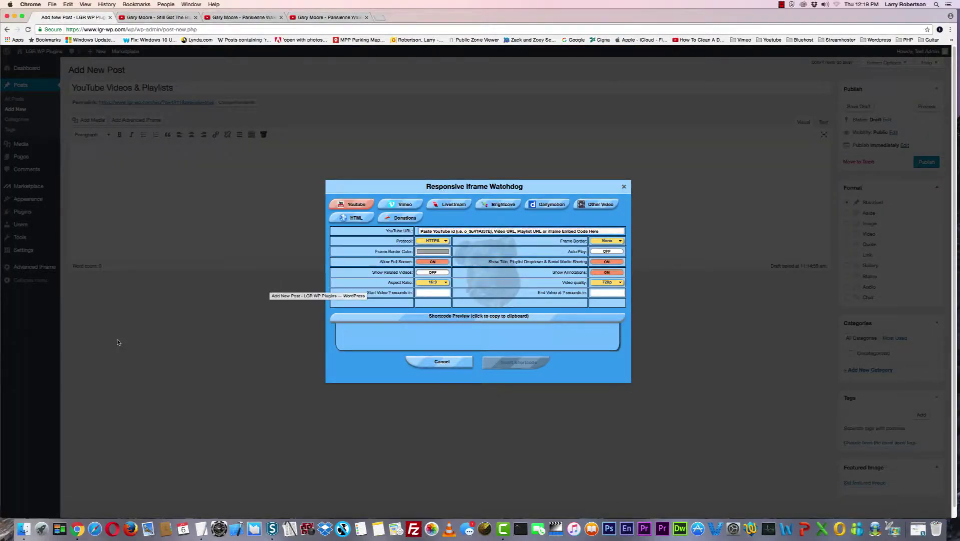
{"action": "key", "text": "super+Tab"}
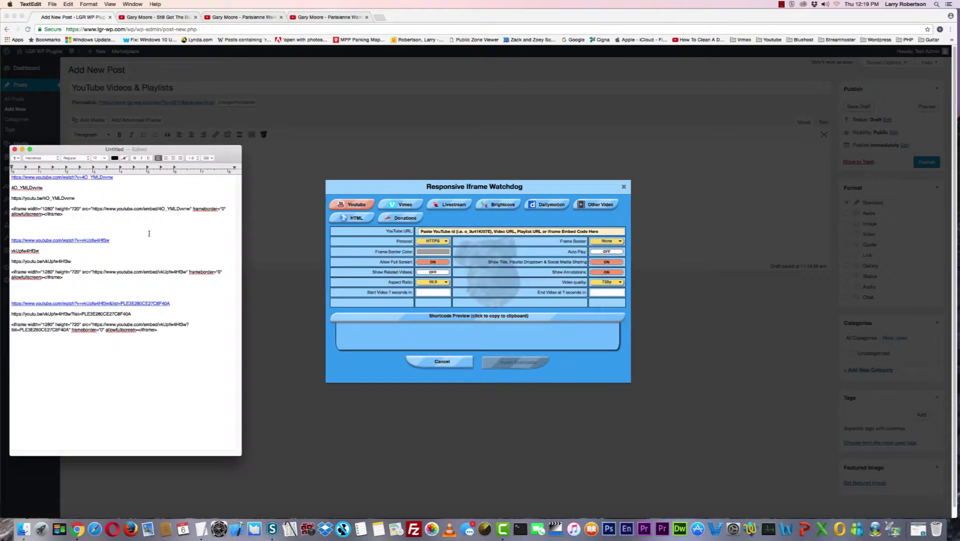
{"action": "left_click_drag", "start_coordinate": [117, 177], "coordinate": [5, 179]}
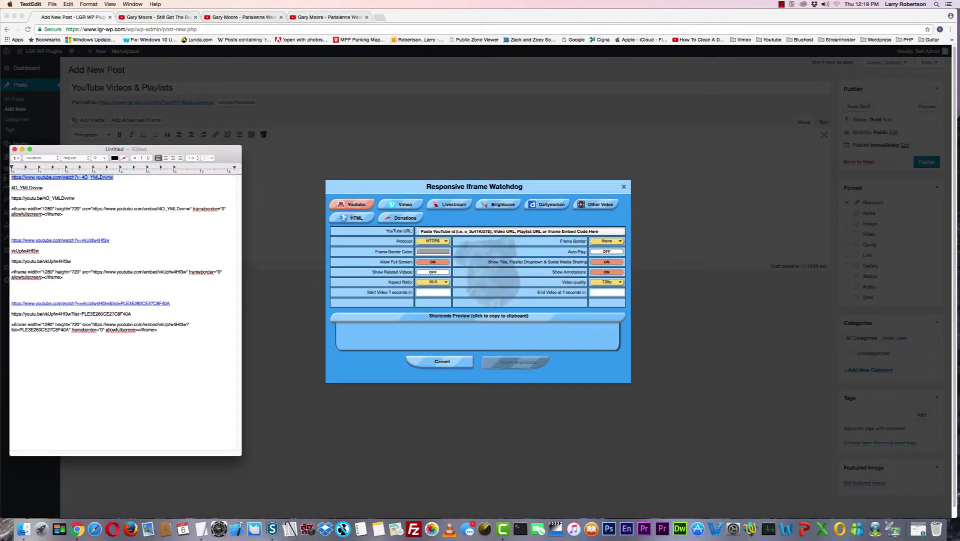
{"action": "right_click", "coordinate": [46, 177]}
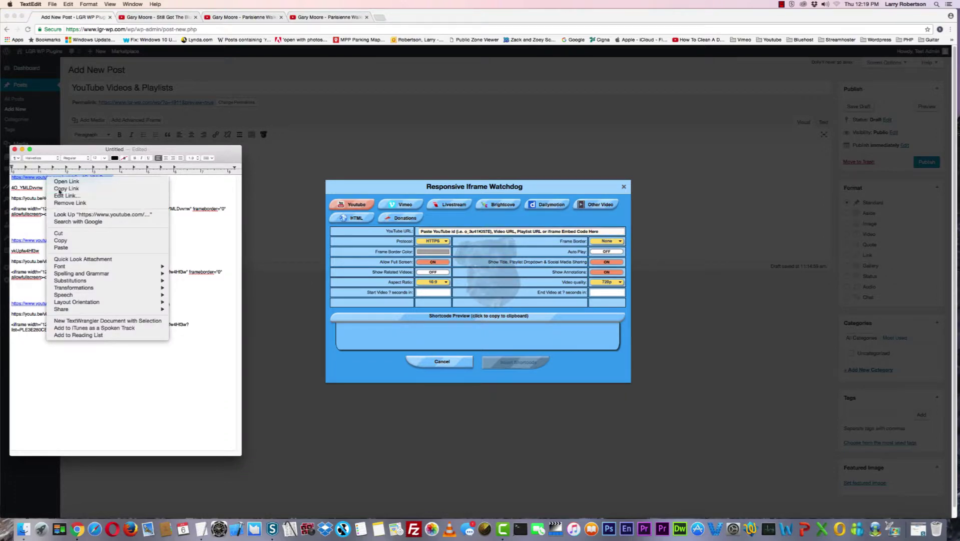
{"action": "left_click", "coordinate": [61, 189]}
{"action": "left_click", "coordinate": [460, 187]}
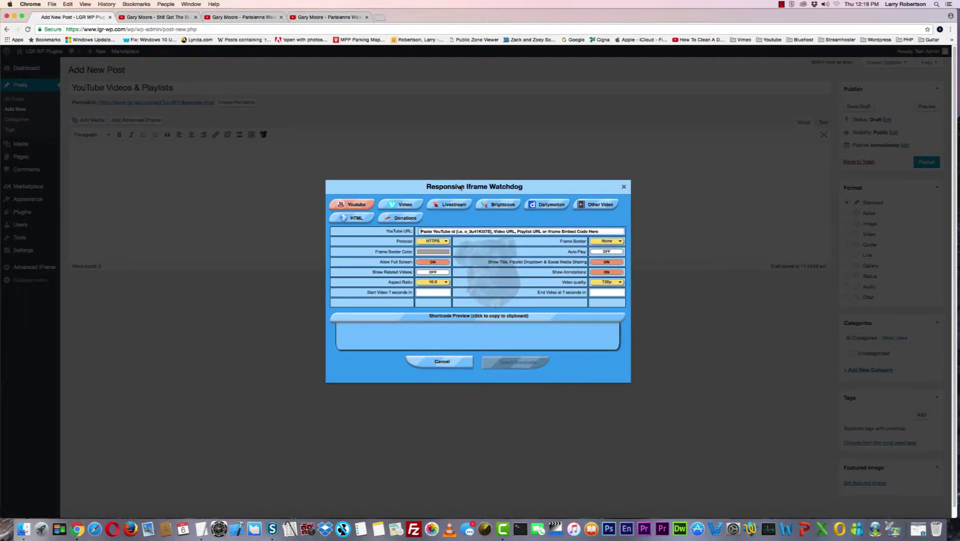
{"action": "key", "text": "super+v"}
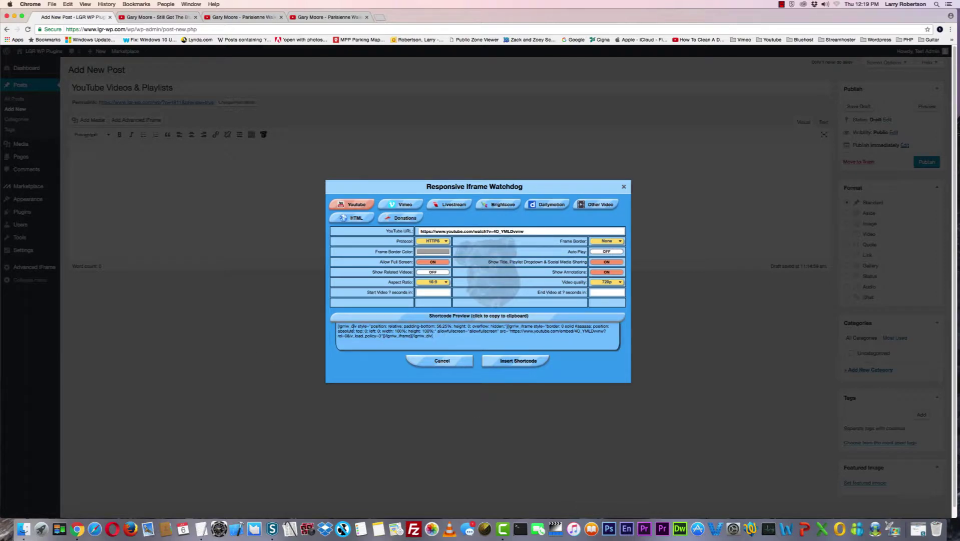
Check the generated shortcode preview and select HTTPS as the video's protocol
{"action": "left_click", "coordinate": [425, 317]}
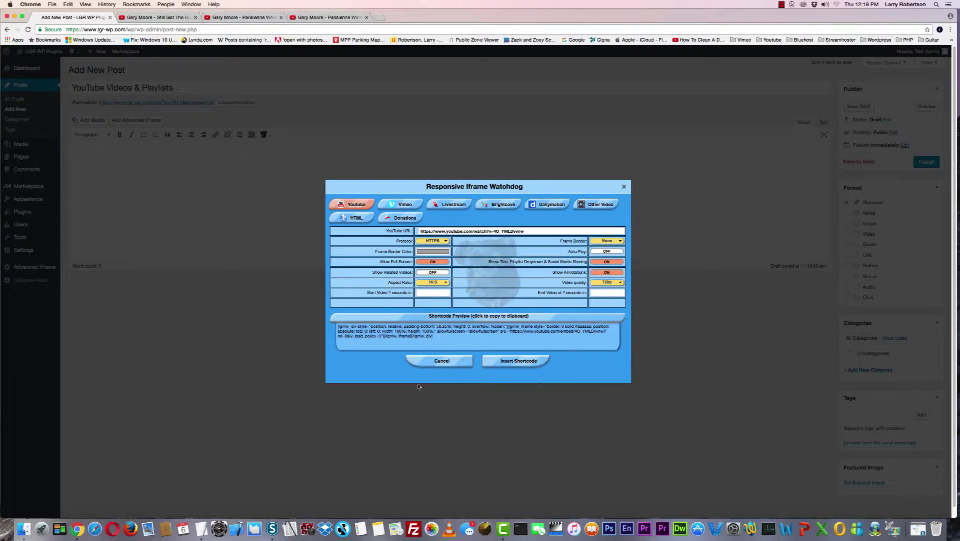
{"action": "left_click", "coordinate": [443, 242]}
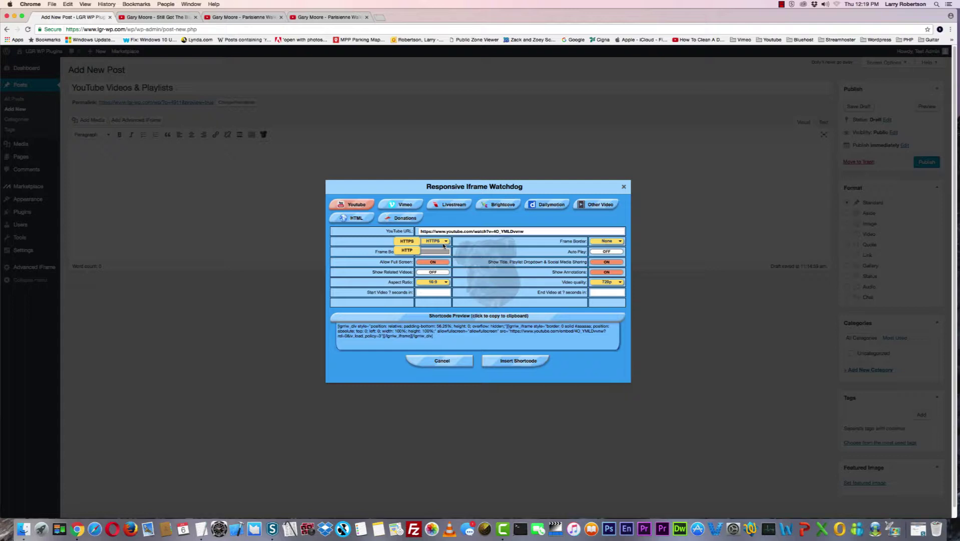
{"action": "left_click", "coordinate": [407, 241]}
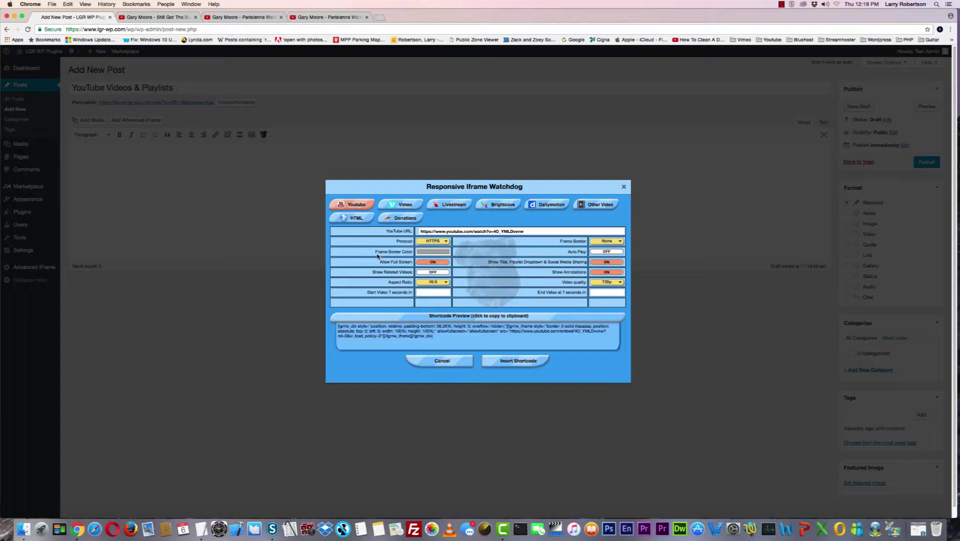
Set the video's frame border to Medium
{"action": "left_click", "coordinate": [607, 242]}
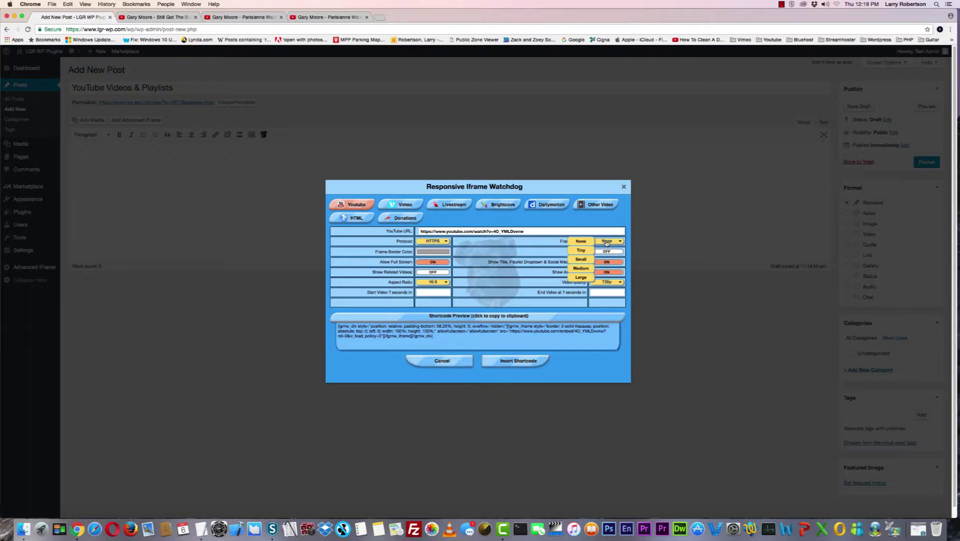
{"action": "left_click", "coordinate": [606, 242]}
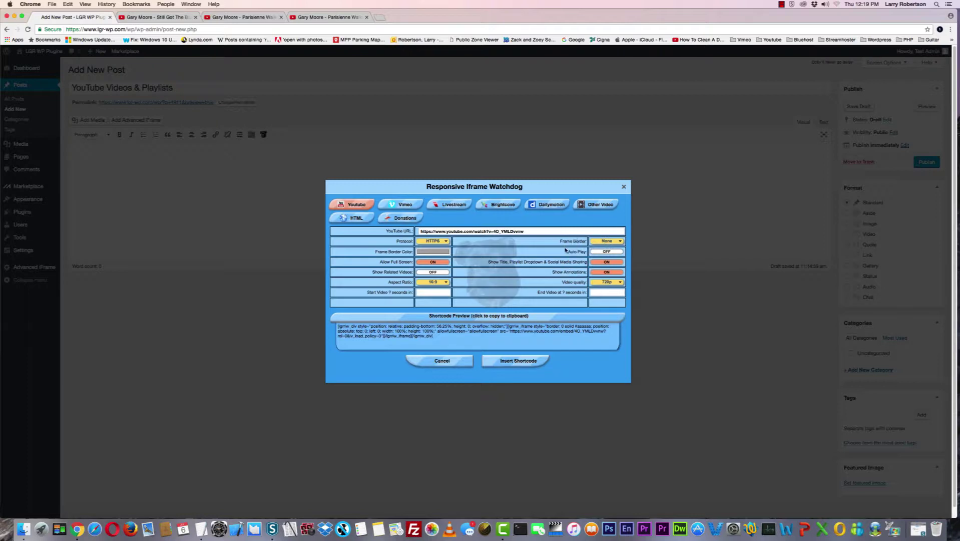
{"action": "left_click", "coordinate": [603, 240]}
{"action": "left_click", "coordinate": [603, 241]}
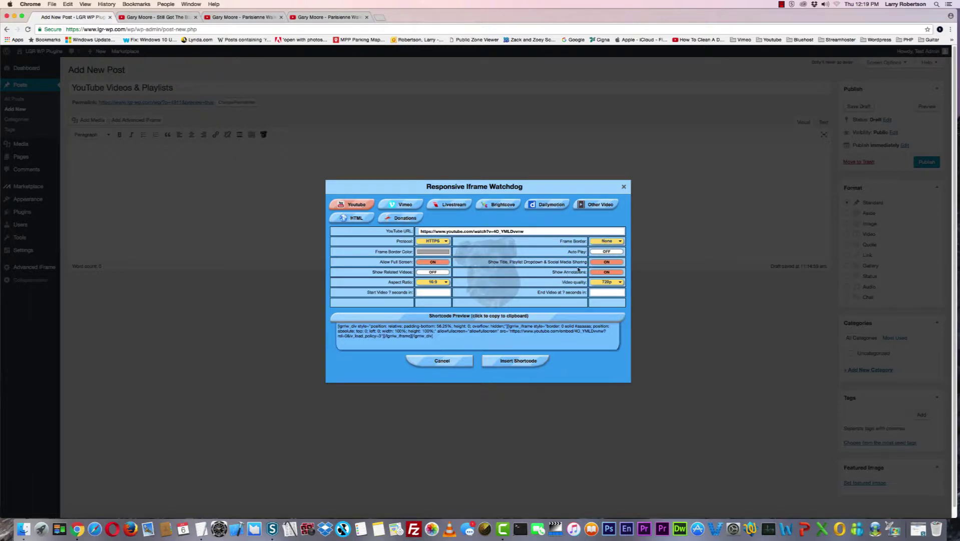
{"action": "left_click", "coordinate": [594, 238]}
{"action": "left_click", "coordinate": [581, 270]}
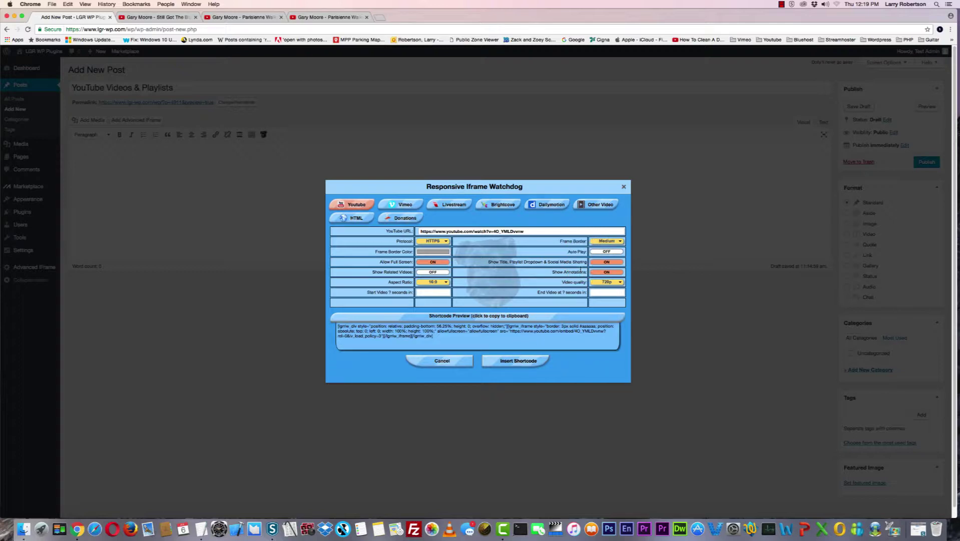
Set the video's frame border color to purple (#94009a)
{"action": "left_click", "coordinate": [433, 251]}
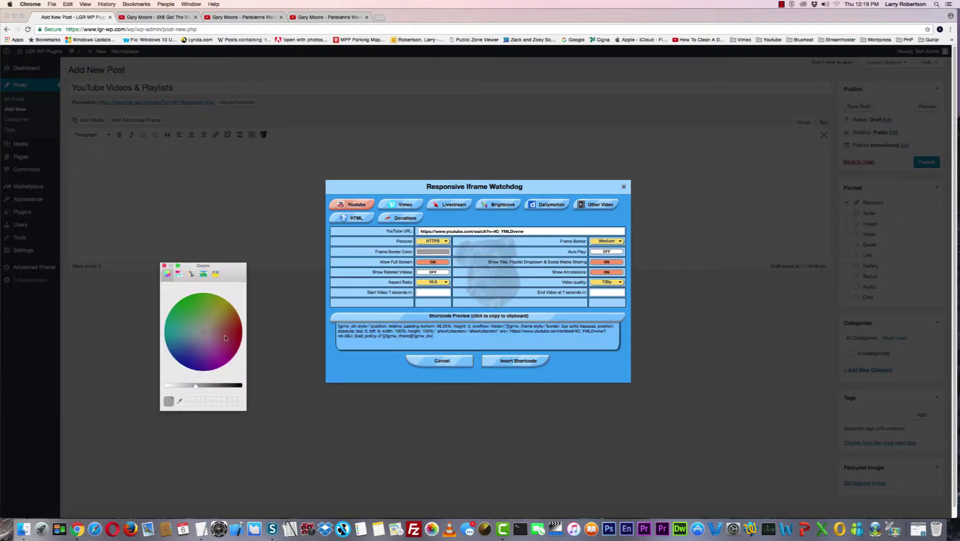
{"action": "left_click", "coordinate": [221, 367]}
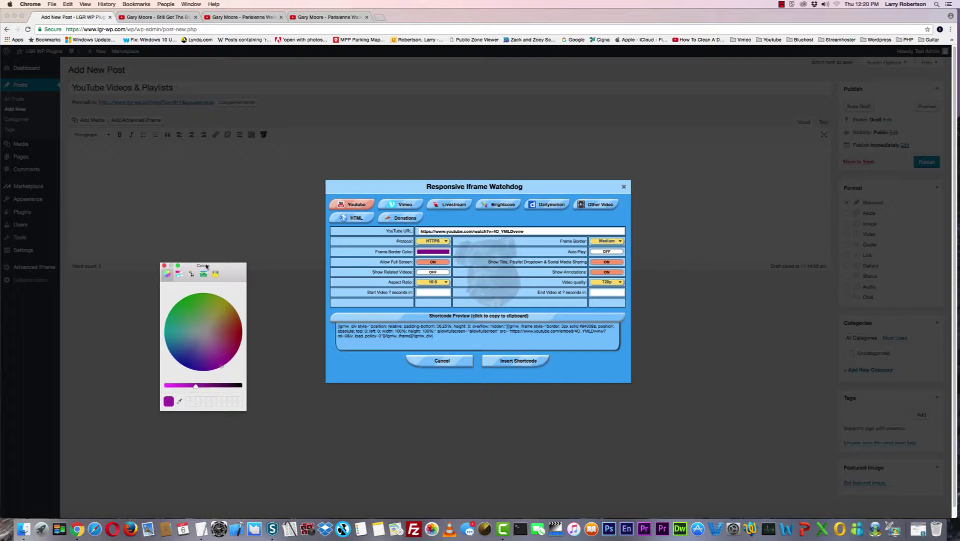
{"action": "left_click", "coordinate": [164, 266]}
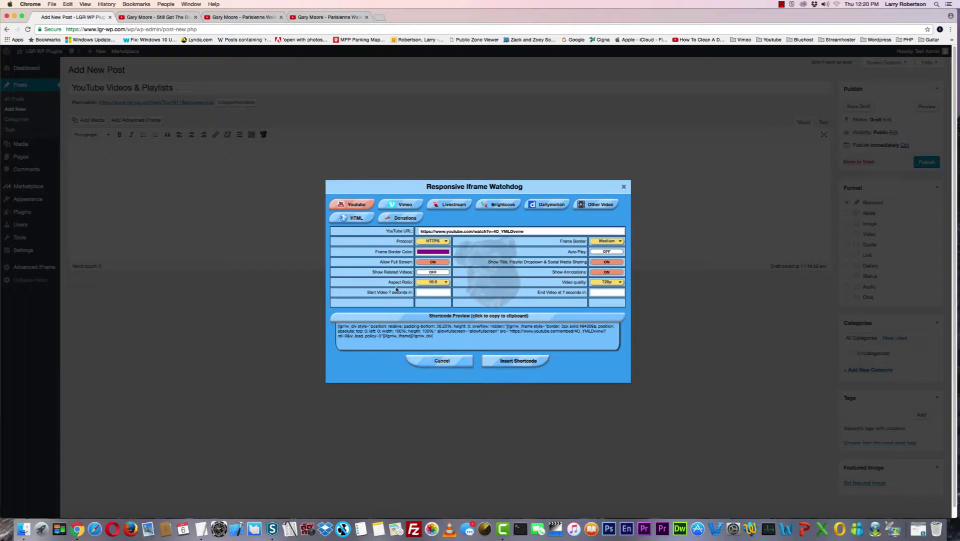
Switch Allow Full Screen off and back on, and Show Related Videos on and back off
{"action": "left_click", "coordinate": [431, 263]}
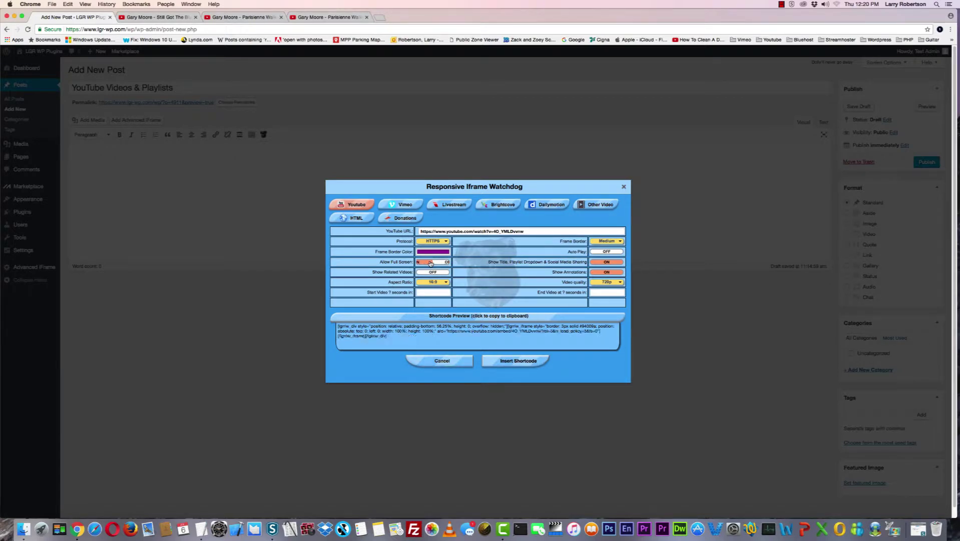
{"action": "left_click", "coordinate": [431, 263]}
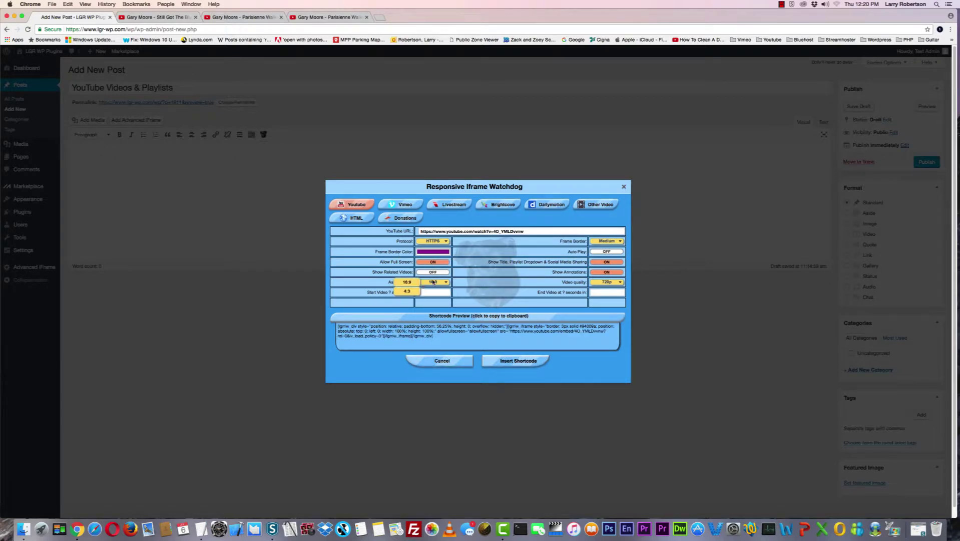
{"action": "mouse_move", "coordinate": [449, 284]}
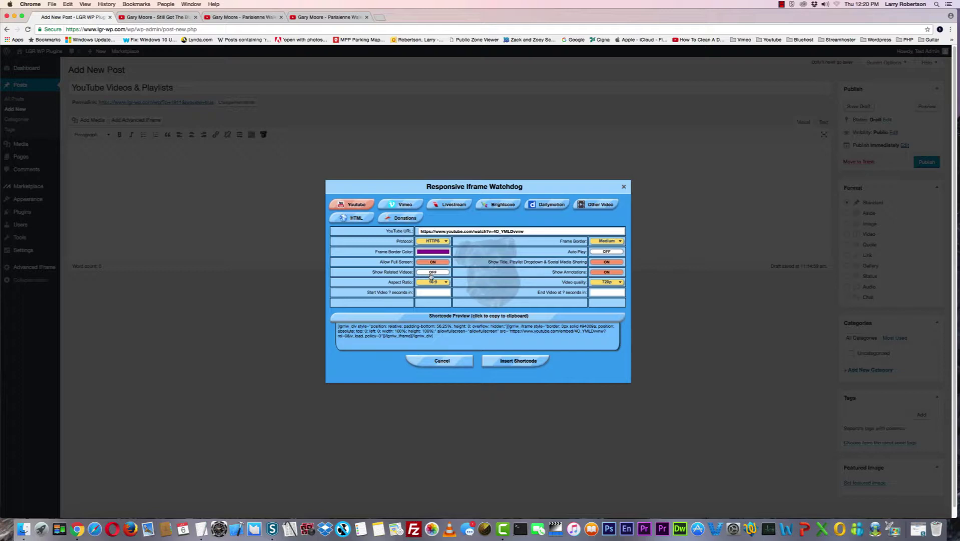
{"action": "left_click", "coordinate": [430, 274]}
{"action": "left_click", "coordinate": [430, 275]}
Set the video's aspect ratio to 4:3
{"action": "left_click", "coordinate": [420, 283]}
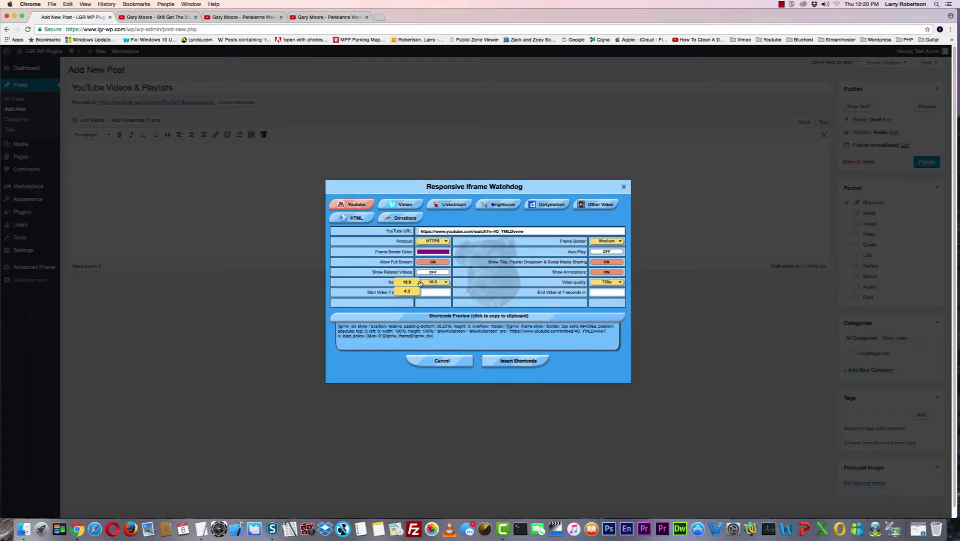
{"action": "left_click", "coordinate": [420, 283]}
{"action": "left_click", "coordinate": [441, 283]}
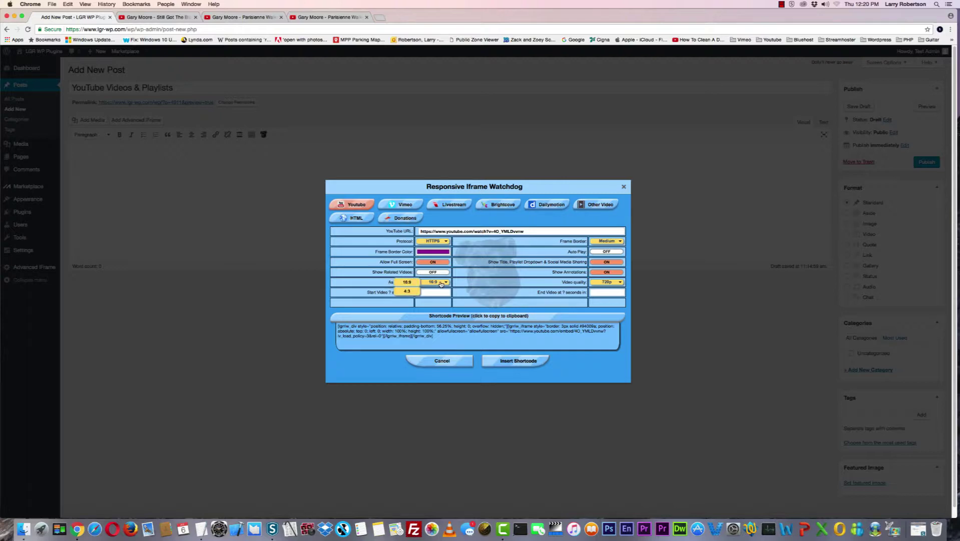
{"action": "left_click", "coordinate": [405, 293]}
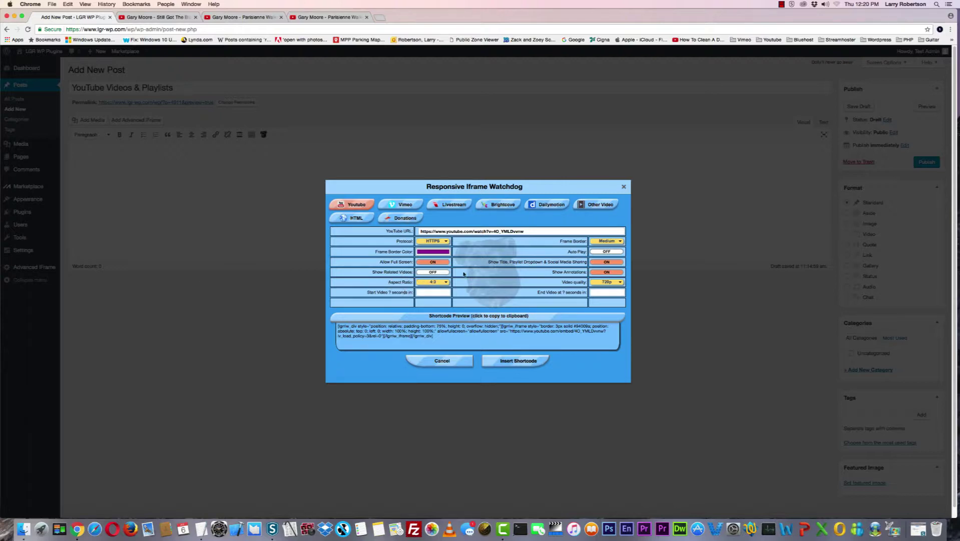
Toggle Auto Play, the title display and Show Annotations and restore each, and look through the video quality choices
{"action": "left_click", "coordinate": [598, 239]}
{"action": "left_click", "coordinate": [606, 252]}
{"action": "left_click", "coordinate": [609, 253]}
{"action": "left_click", "coordinate": [607, 264]}
{"action": "left_click", "coordinate": [607, 264]}
{"action": "left_click", "coordinate": [604, 273]}
{"action": "left_click", "coordinate": [604, 273]}
{"action": "left_click", "coordinate": [604, 282]}
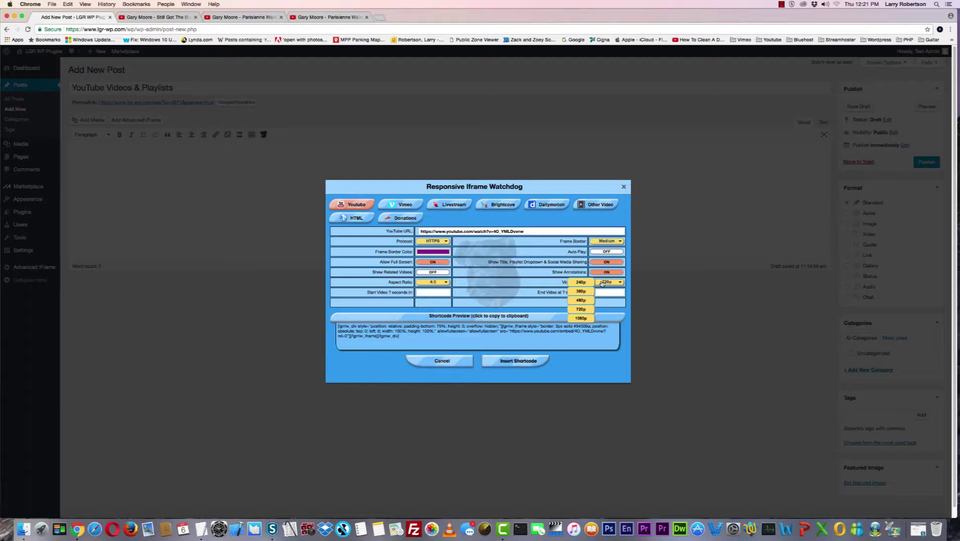
{"action": "left_click", "coordinate": [602, 283]}
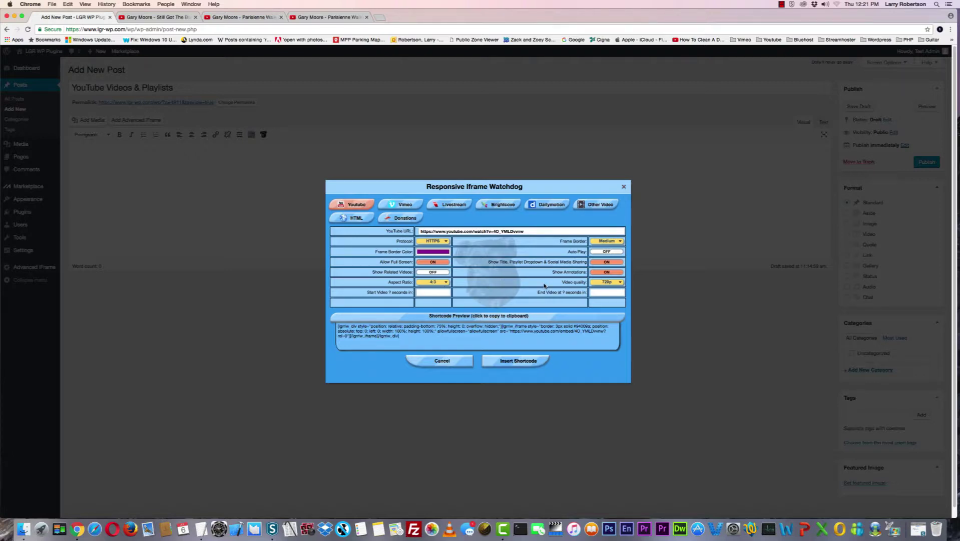
Insert the configured YouTube shortcode into the post with the start time left blank
{"action": "left_click", "coordinate": [418, 293]}
{"action": "left_click", "coordinate": [512, 365]}
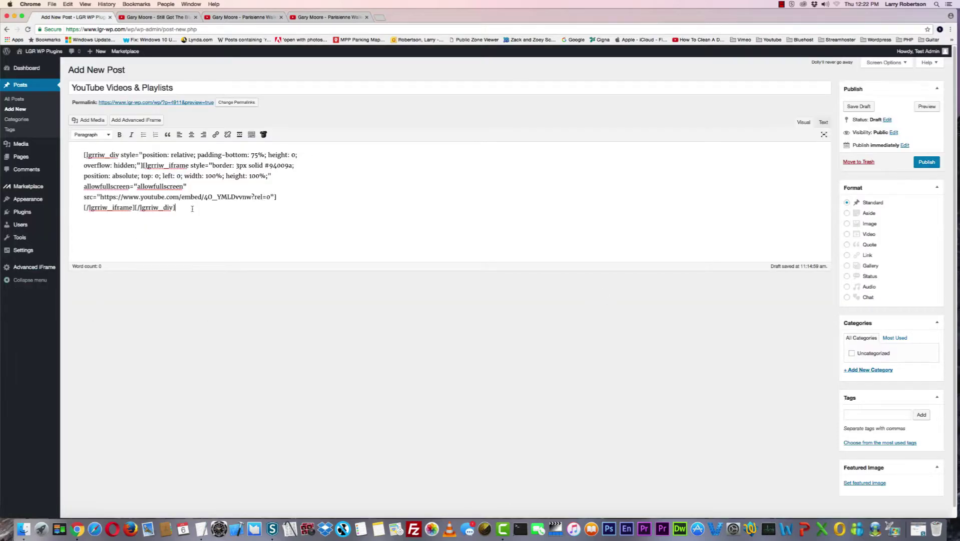
Examine the inserted shortcode's outer lgrriw_div and inner lgrriw_iframe parts and the padding-bottom setting for the aspect ratio
{"action": "left_click_drag", "start_coordinate": [180, 208], "coordinate": [76, 155]}
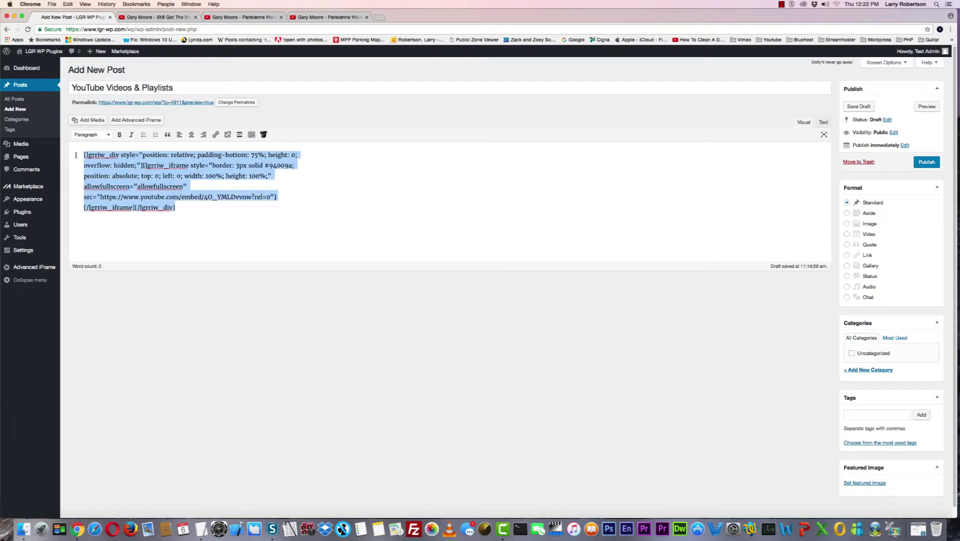
{"action": "left_click", "coordinate": [321, 214]}
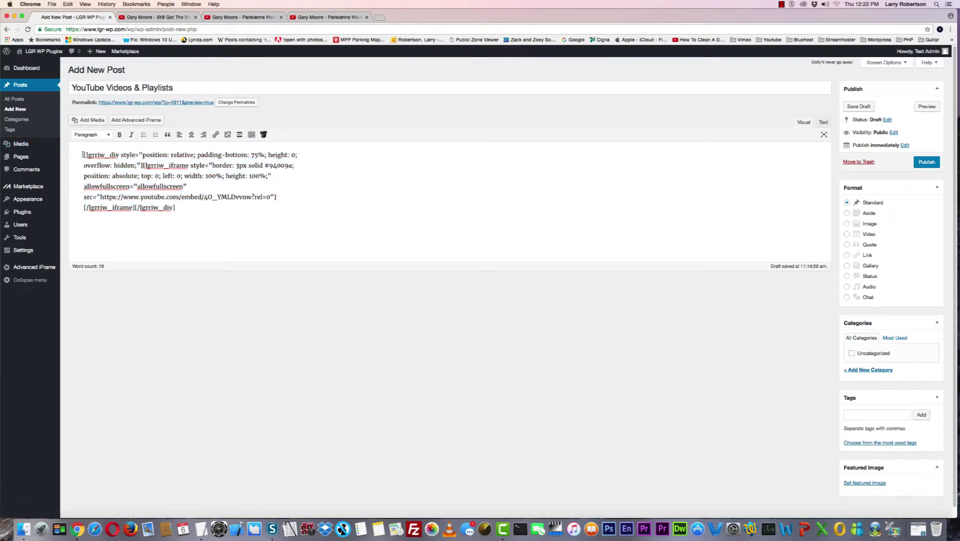
{"action": "left_click_drag", "start_coordinate": [83, 155], "coordinate": [159, 214]}
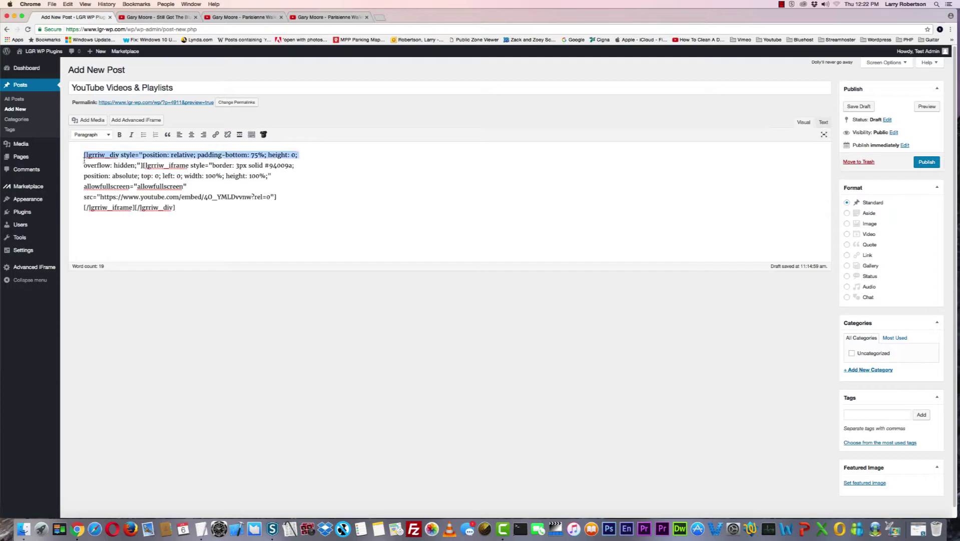
{"action": "left_click", "coordinate": [197, 218]}
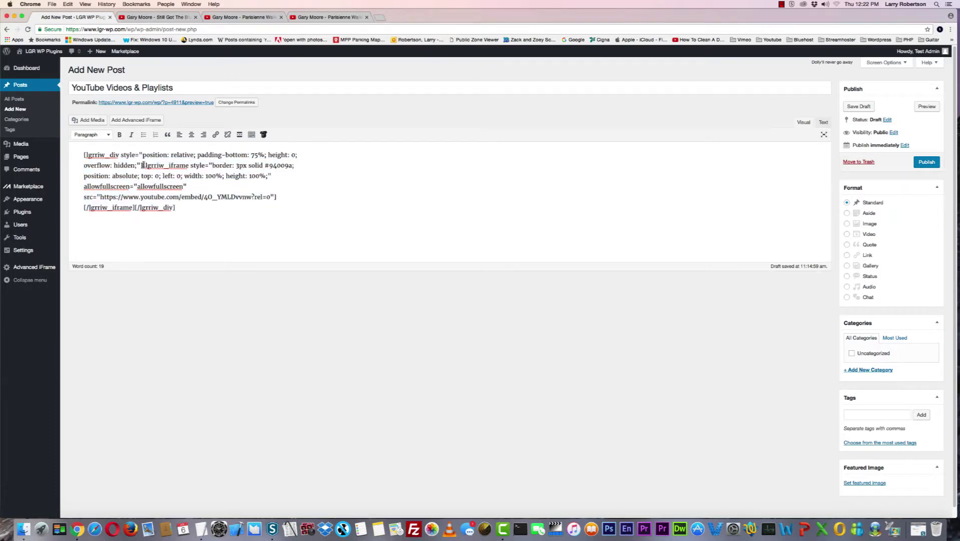
{"action": "left_click_drag", "start_coordinate": [143, 165], "coordinate": [134, 206]}
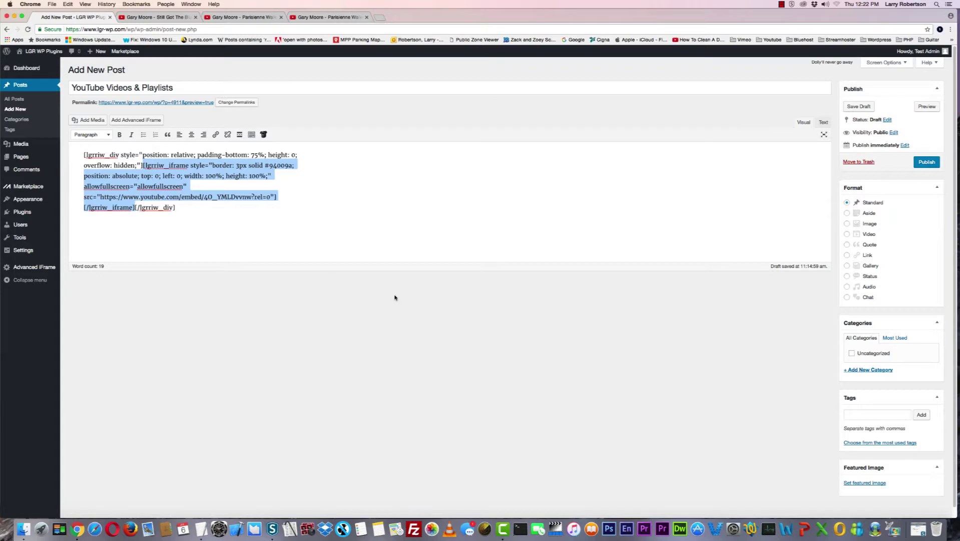
{"action": "left_click", "coordinate": [324, 128]}
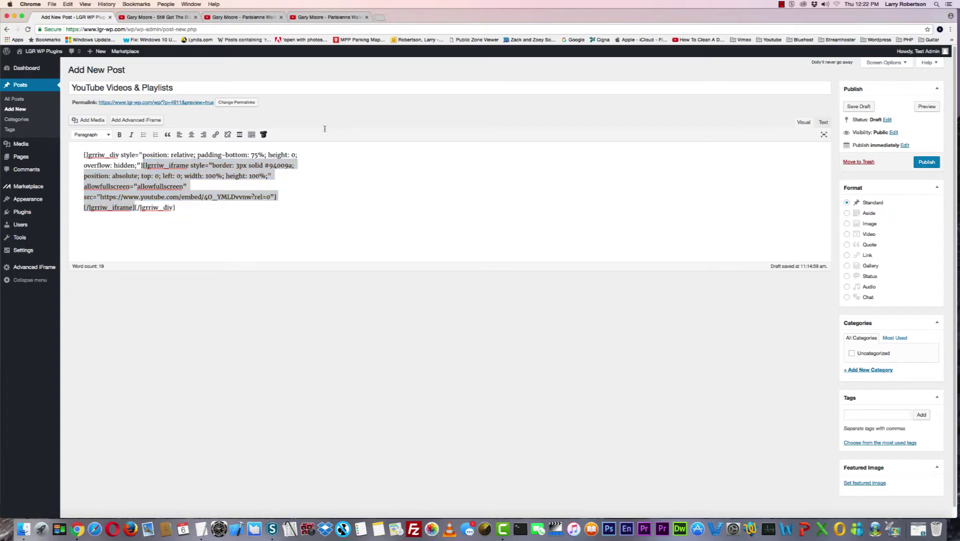
{"action": "left_click", "coordinate": [84, 154]}
{"action": "left_click_drag", "start_coordinate": [83, 155], "coordinate": [112, 156]}
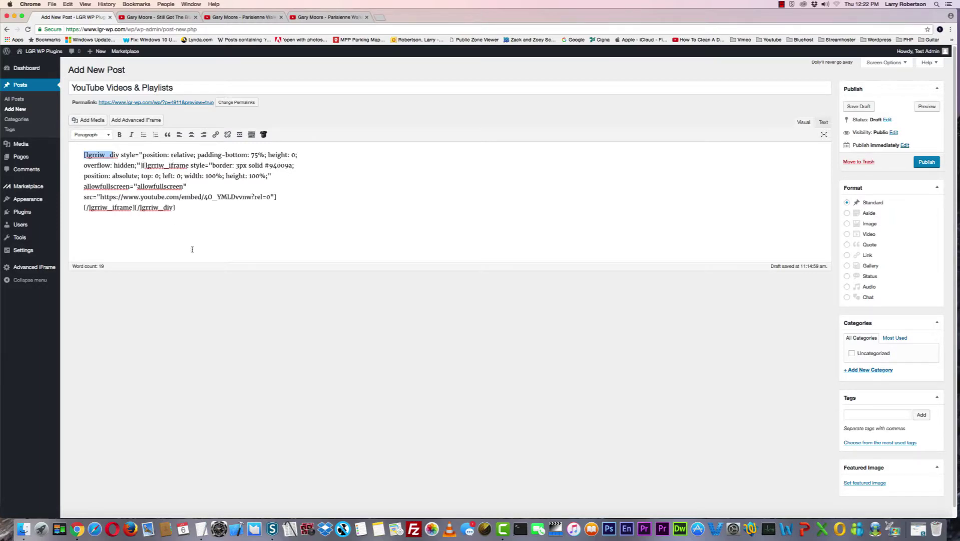
{"action": "left_click", "coordinate": [231, 226]}
{"action": "left_click_drag", "start_coordinate": [250, 157], "coordinate": [266, 157]}
{"action": "left_click", "coordinate": [384, 151]}
Save the post as a draft and open its preview
{"action": "left_click", "coordinate": [851, 106]}
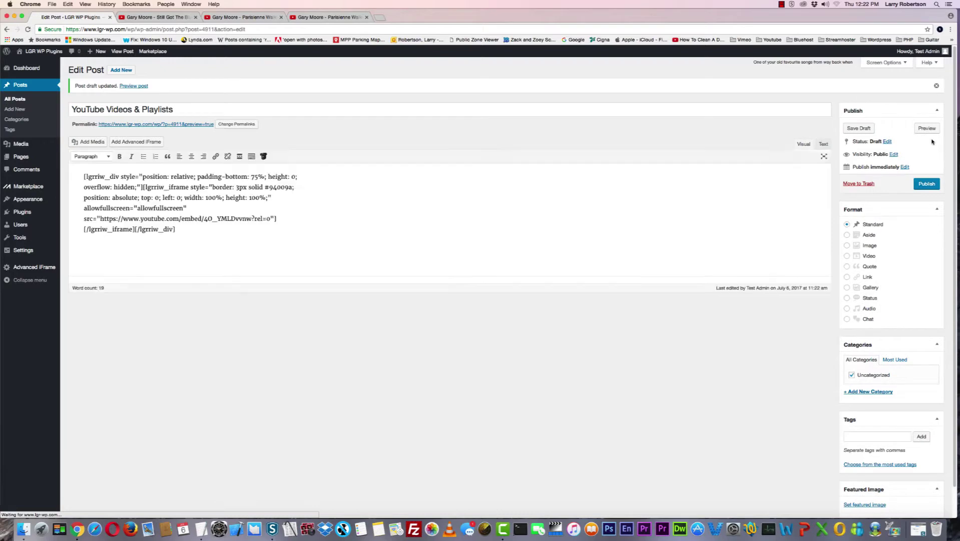
{"action": "left_click", "coordinate": [926, 128]}
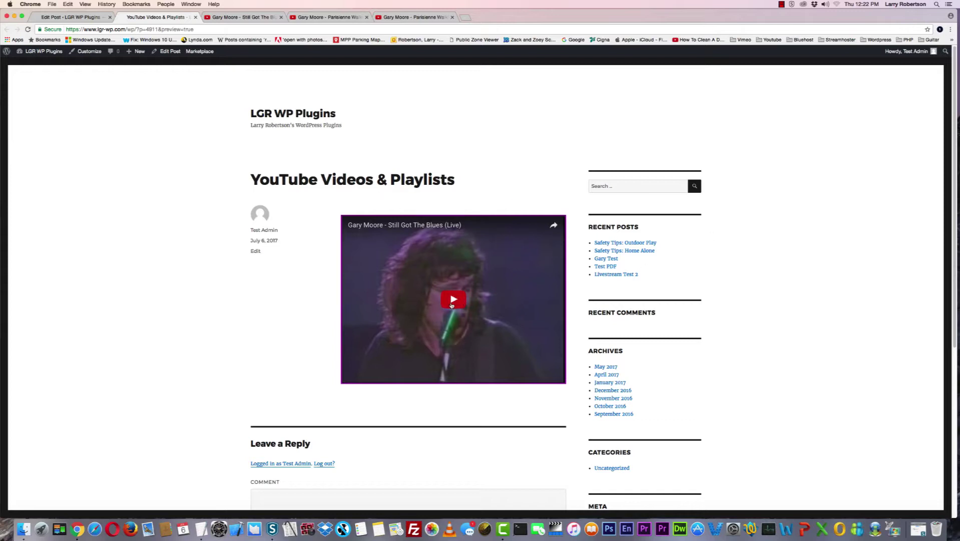
Play and pause the embedded video, resize the browser window to check the video's responsiveness, and close the preview
{"action": "left_click", "coordinate": [453, 300]}
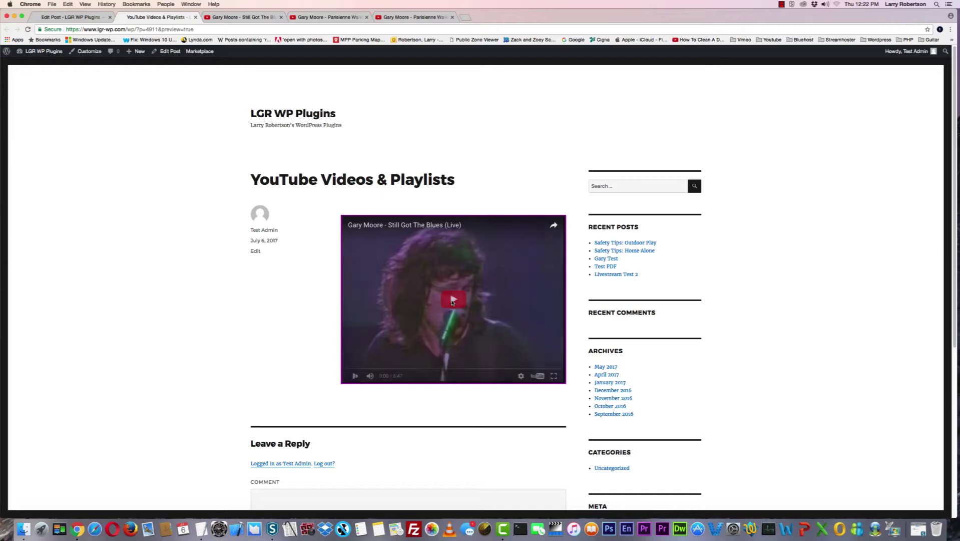
{"action": "left_click", "coordinate": [355, 375]}
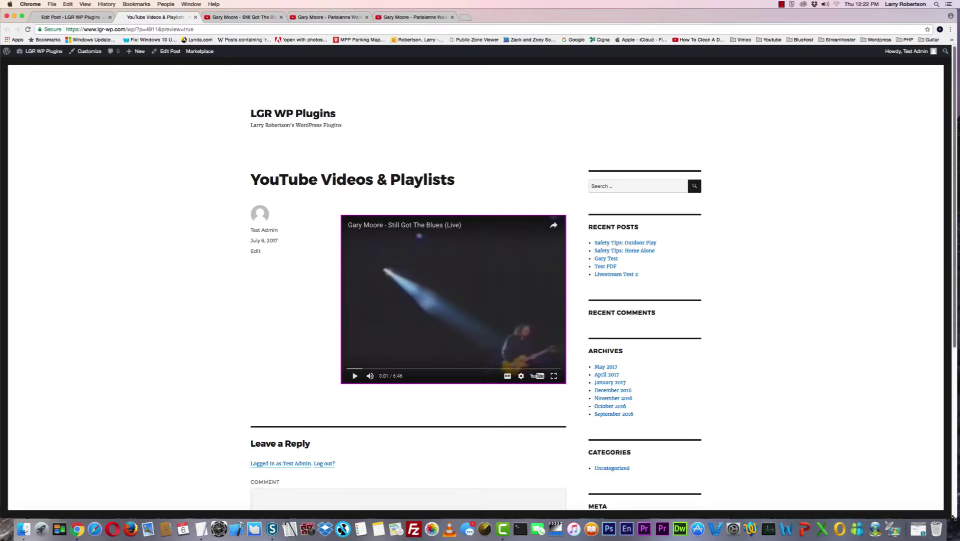
{"action": "left_click_drag", "start_coordinate": [952, 518], "coordinate": [846, 466]}
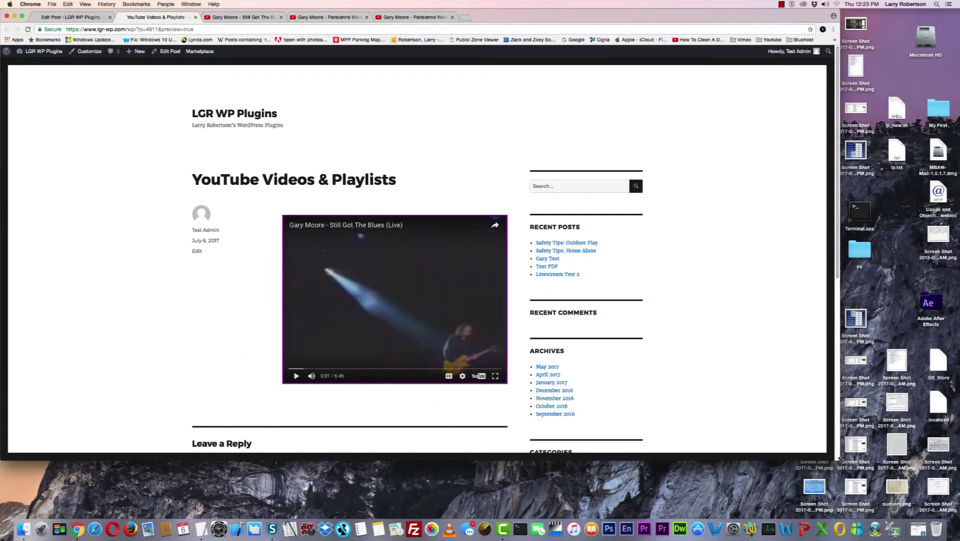
{"action": "left_click_drag", "start_coordinate": [838, 458], "coordinate": [885, 481]}
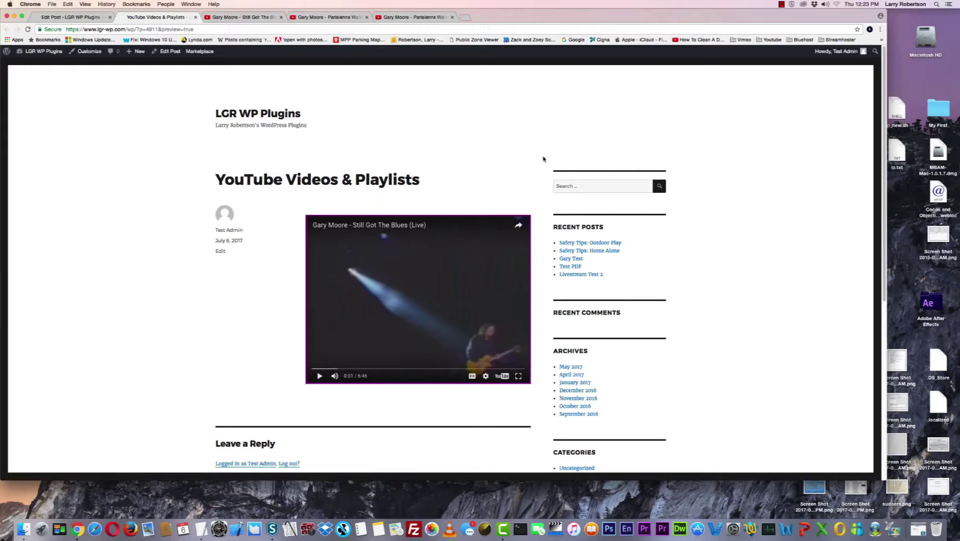
{"action": "left_click", "coordinate": [196, 17]}
{"action": "left_click", "coordinate": [167, 232]}
{"action": "left_click", "coordinate": [176, 225]}
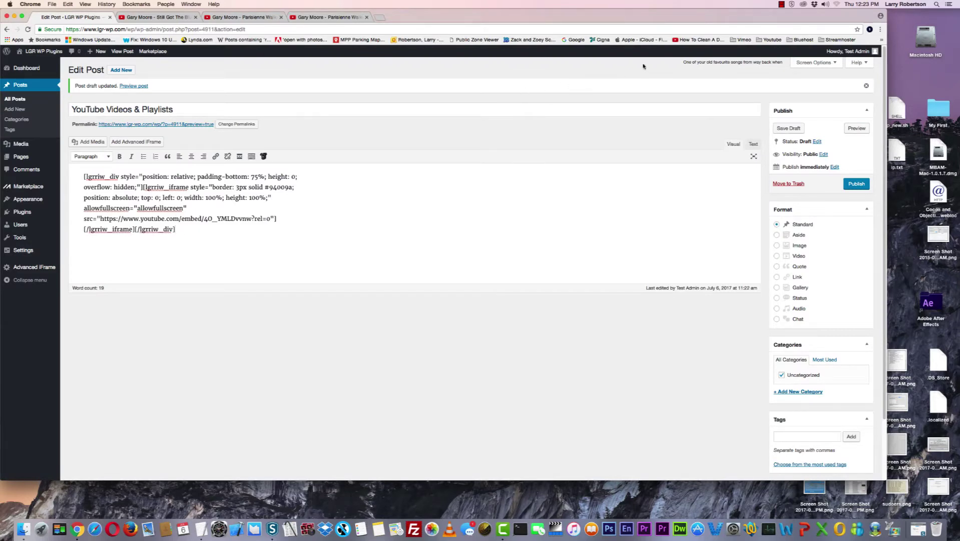
{"action": "key", "text": "Return"}
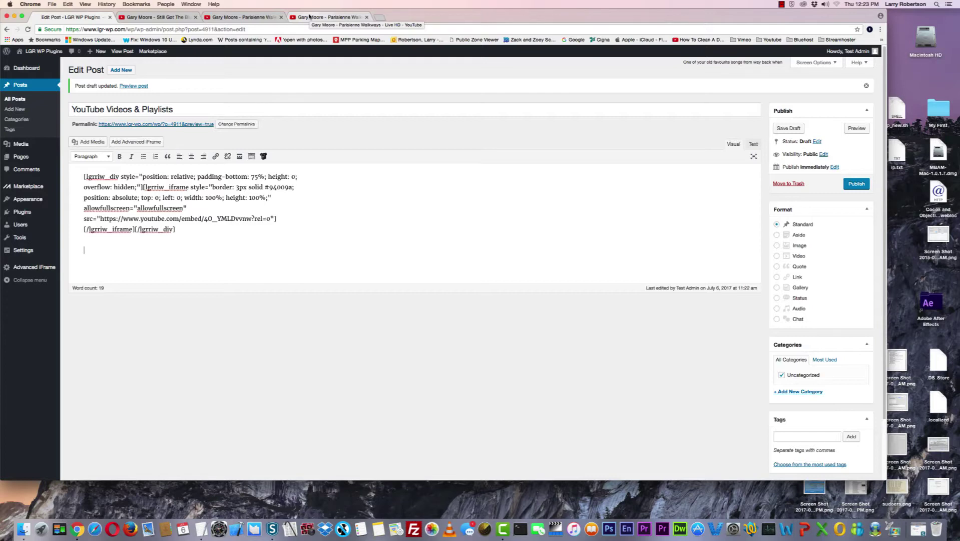
{"action": "key", "text": "super+Tab"}
{"action": "key", "text": "super+Tab"}
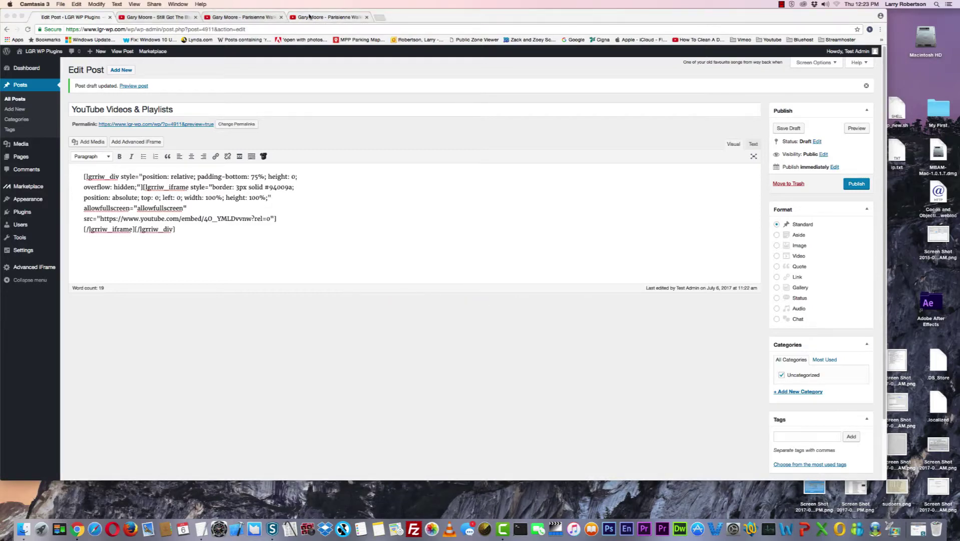
Delete the whole first video's shortcode from the post body
{"action": "left_click", "coordinate": [176, 230]}
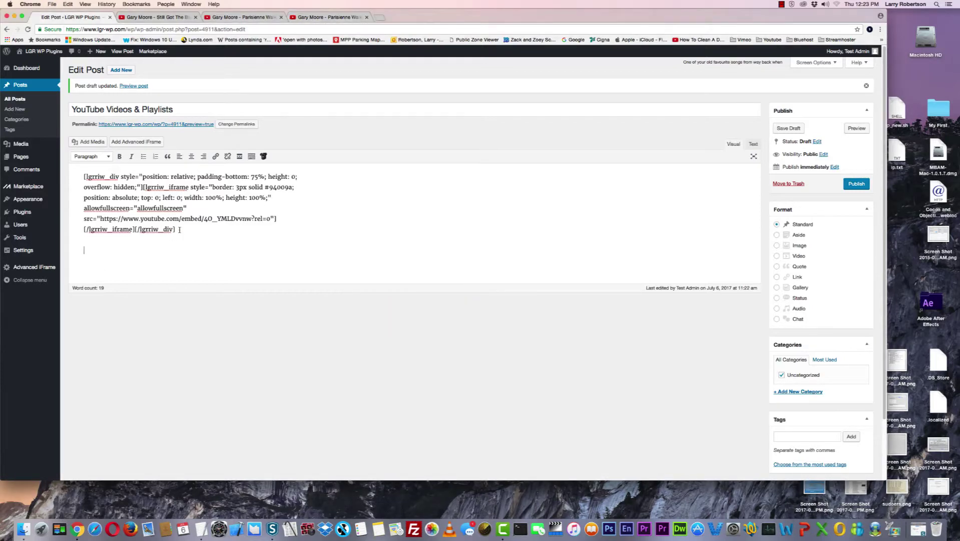
{"action": "left_click_drag", "start_coordinate": [178, 230], "coordinate": [39, 179]}
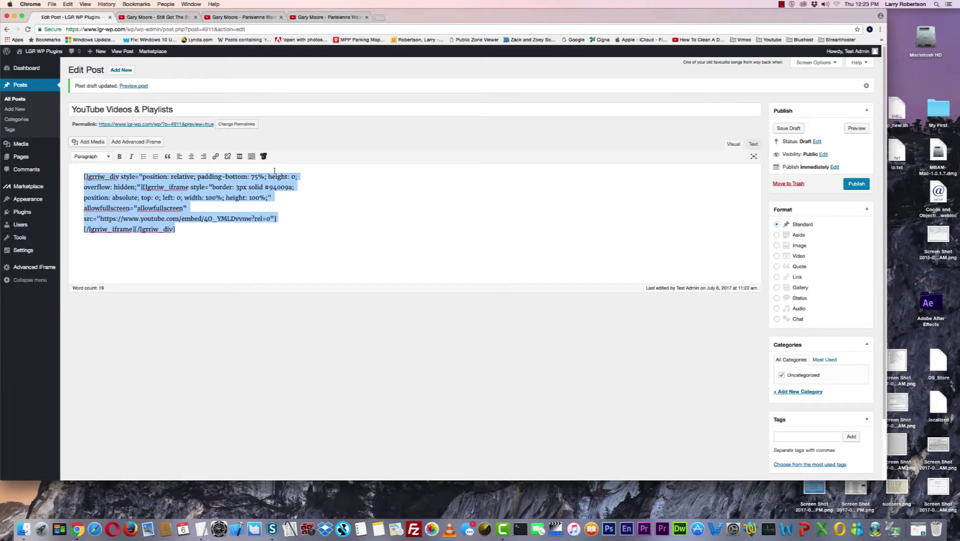
{"action": "key", "text": "BackSpace"}
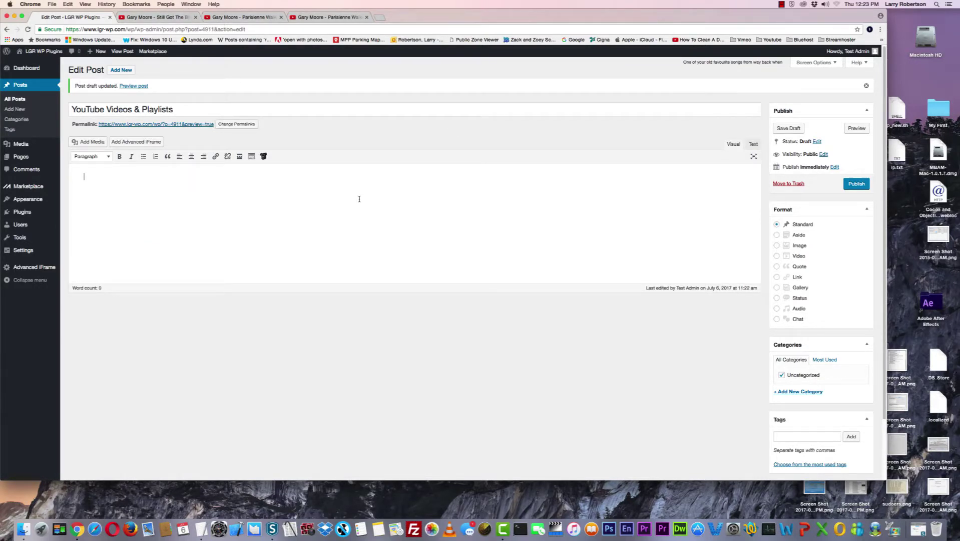
Switch to TextEdit and copy the first video's ID, 4O_YMLDvvnw
{"action": "key", "text": "super+Tab"}
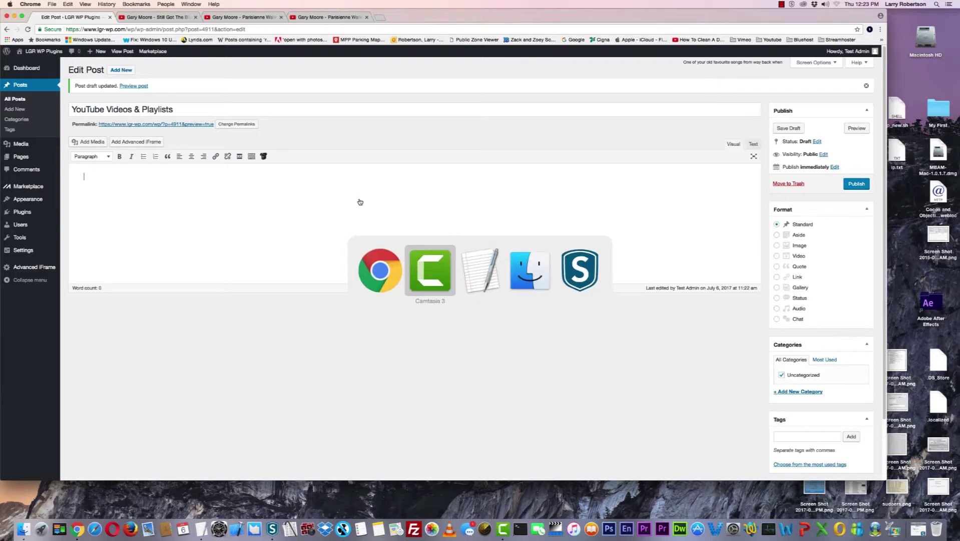
{"action": "key", "text": "super+Tab"}
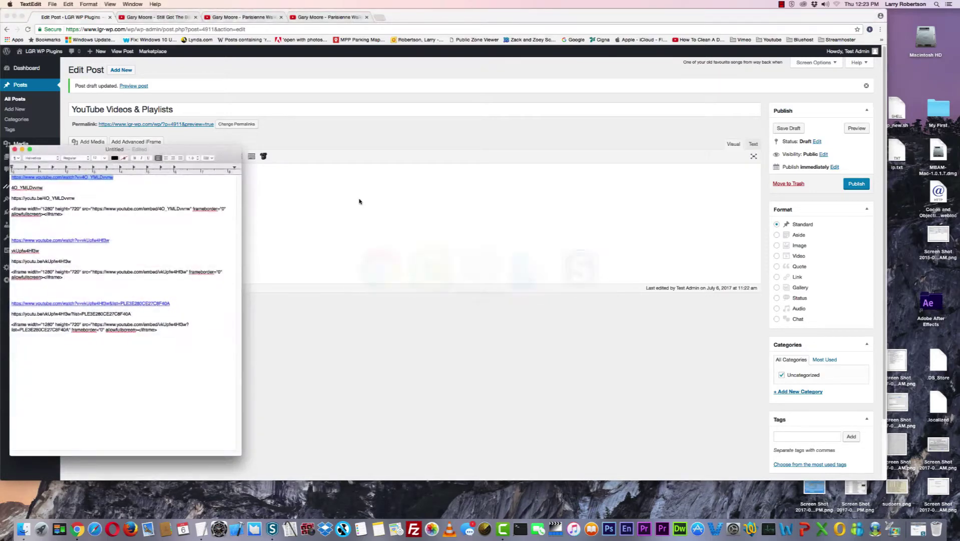
{"action": "double_click", "coordinate": [24, 187]}
{"action": "right_click", "coordinate": [26, 188]}
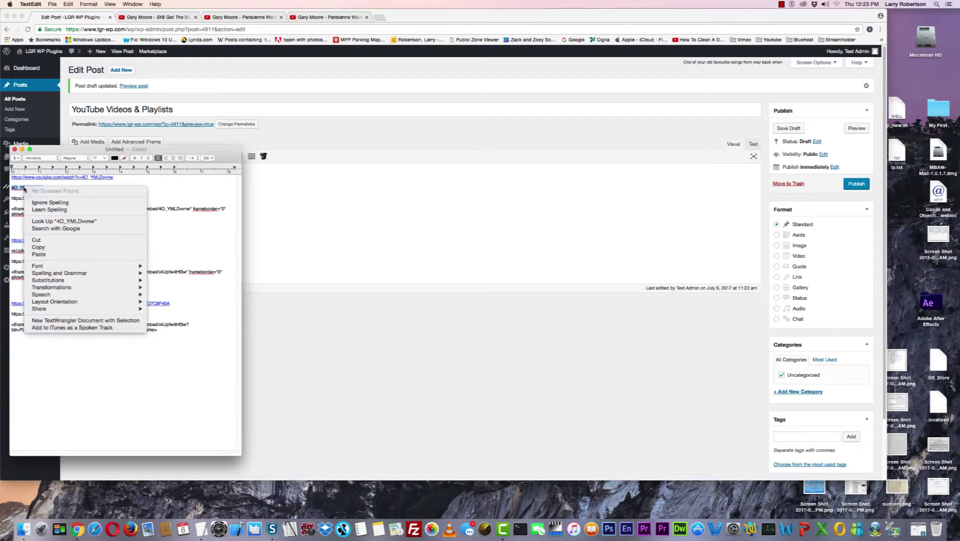
{"action": "left_click", "coordinate": [38, 247]}
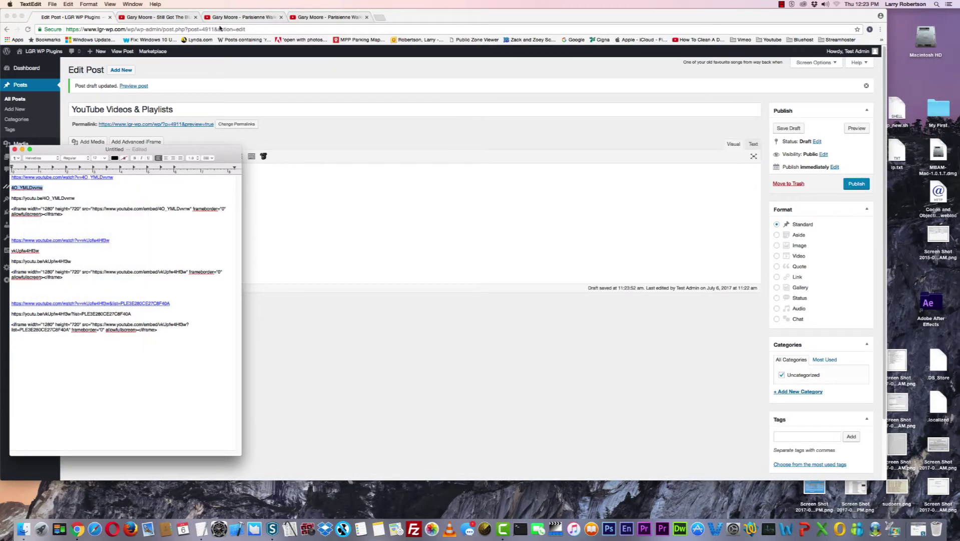
Switch to Chrome and insert a Responsive Iframe Watchdog YouTube shortcode for the ID 4O_YMLDvvnw with a 4:3 aspect ratio
{"action": "left_click", "coordinate": [263, 159]}
{"action": "left_click", "coordinate": [264, 157]}
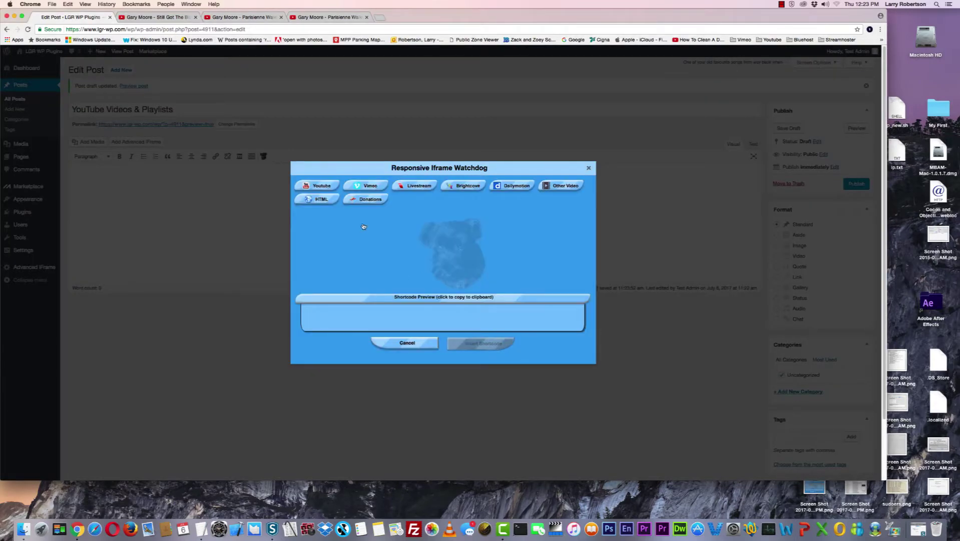
{"action": "left_click", "coordinate": [313, 186]}
{"action": "left_click", "coordinate": [399, 212]}
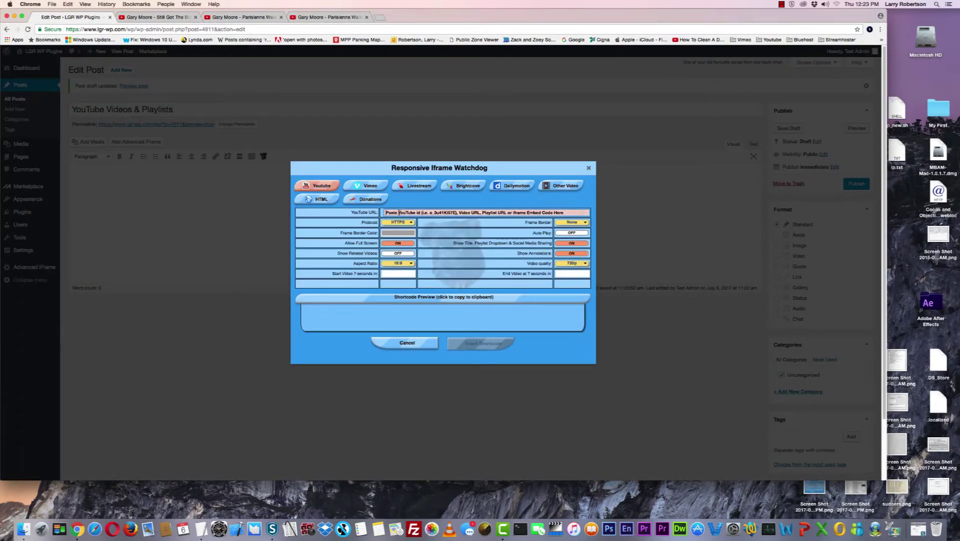
{"action": "key", "text": "super+v"}
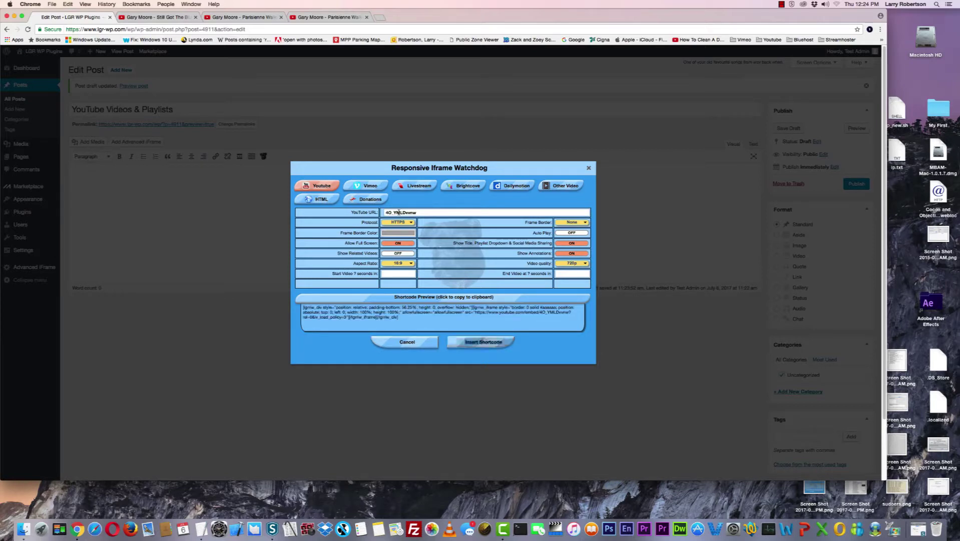
{"action": "left_click", "coordinate": [396, 262]}
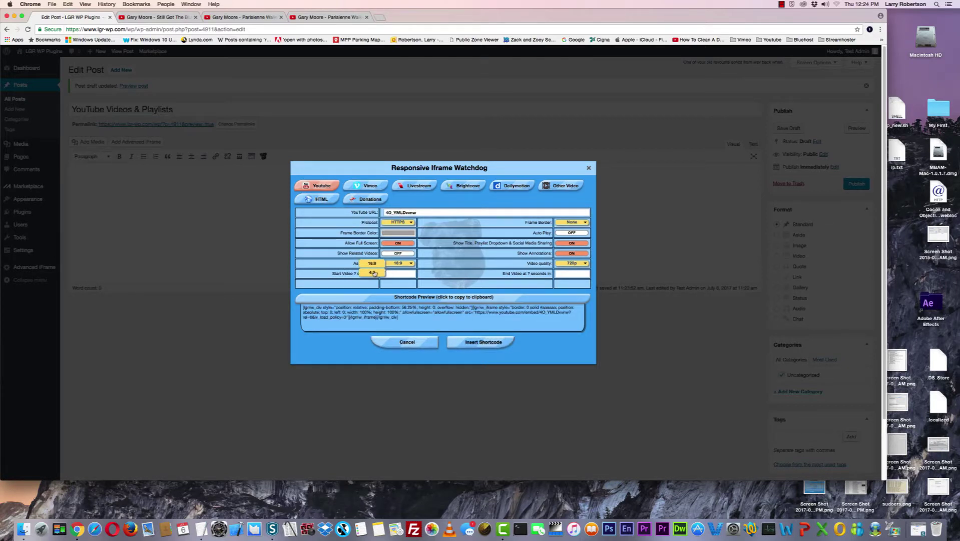
{"action": "left_click", "coordinate": [374, 272]}
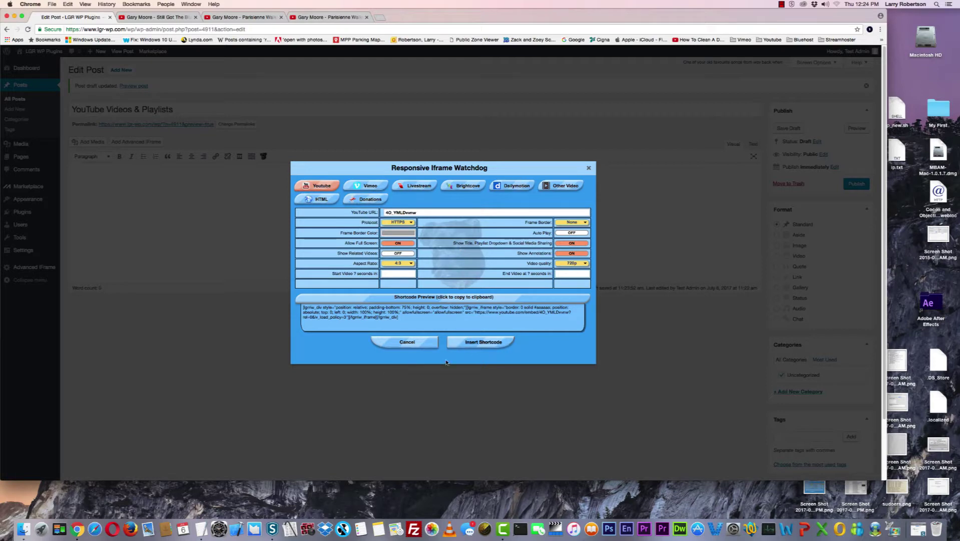
{"action": "left_click", "coordinate": [489, 344]}
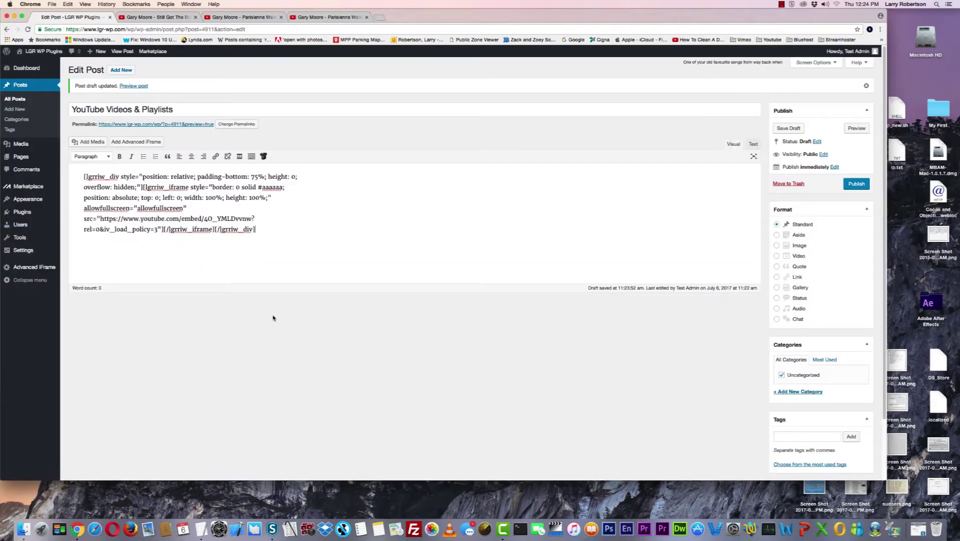
Preview the post, play and pause the 4:3 video, resize the browser window to check responsiveness, and close the preview
{"action": "left_click", "coordinate": [855, 130]}
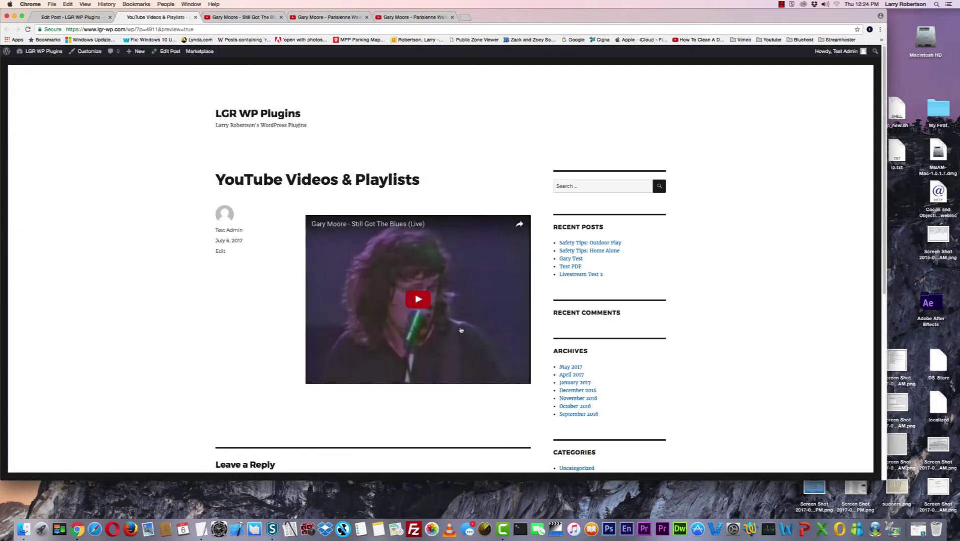
{"action": "left_click", "coordinate": [412, 299]}
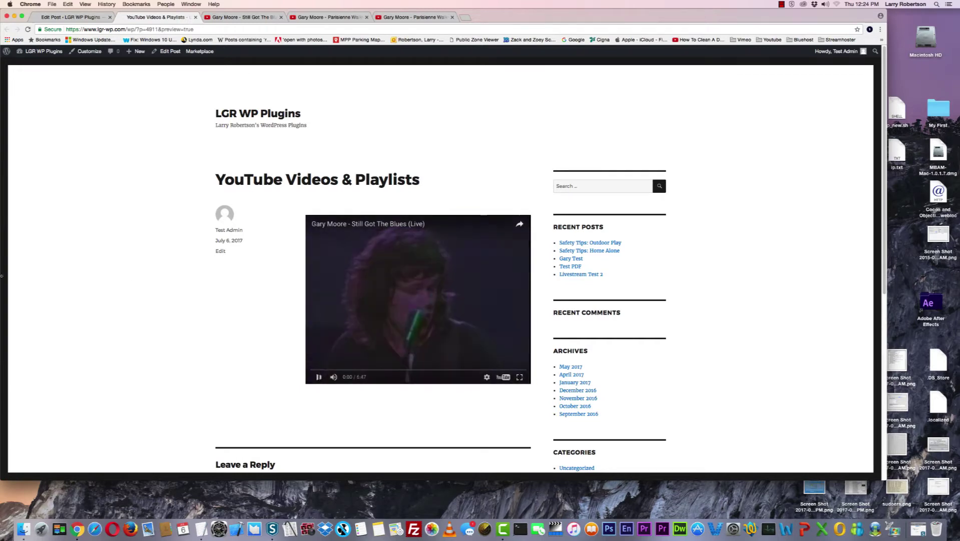
{"action": "left_click", "coordinate": [319, 376]}
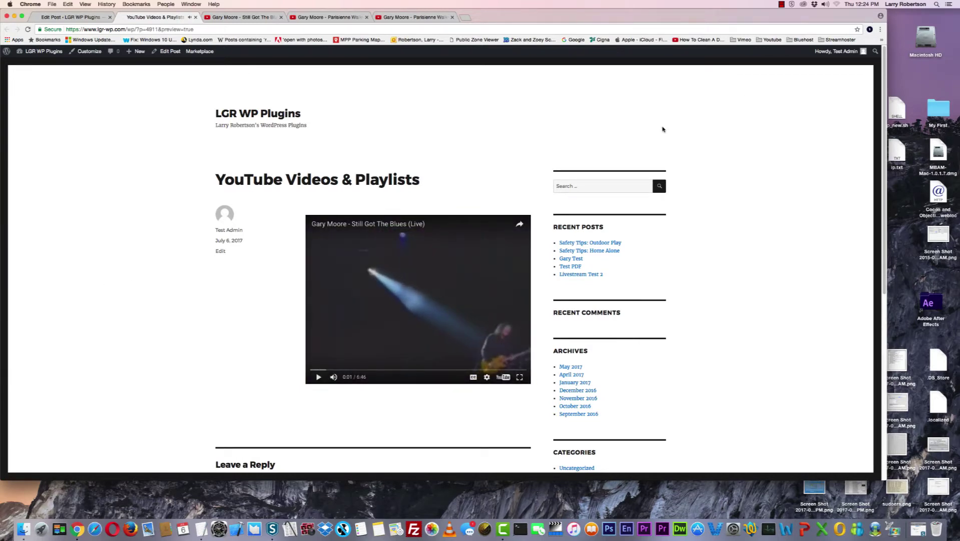
{"action": "left_click_drag", "start_coordinate": [886, 479], "coordinate": [906, 464]}
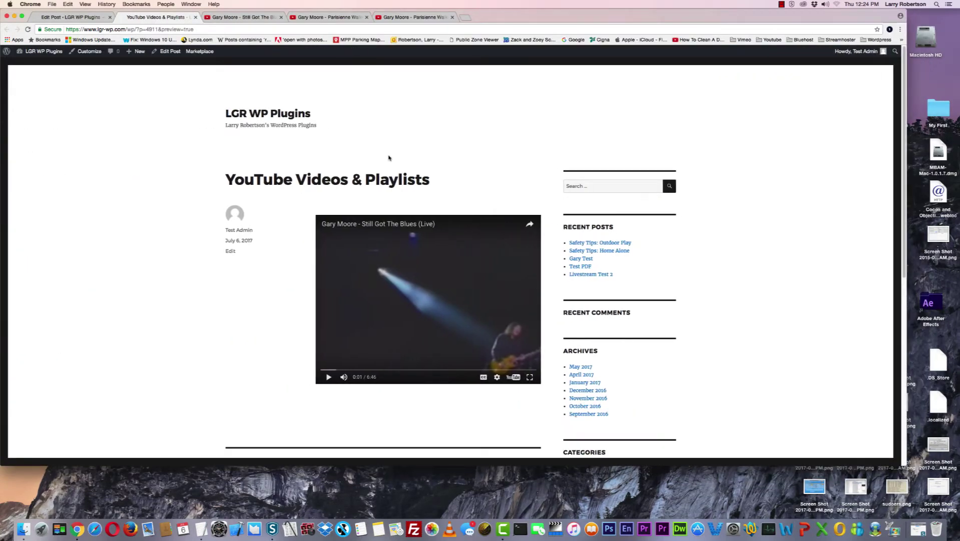
{"action": "left_click", "coordinate": [195, 17]}
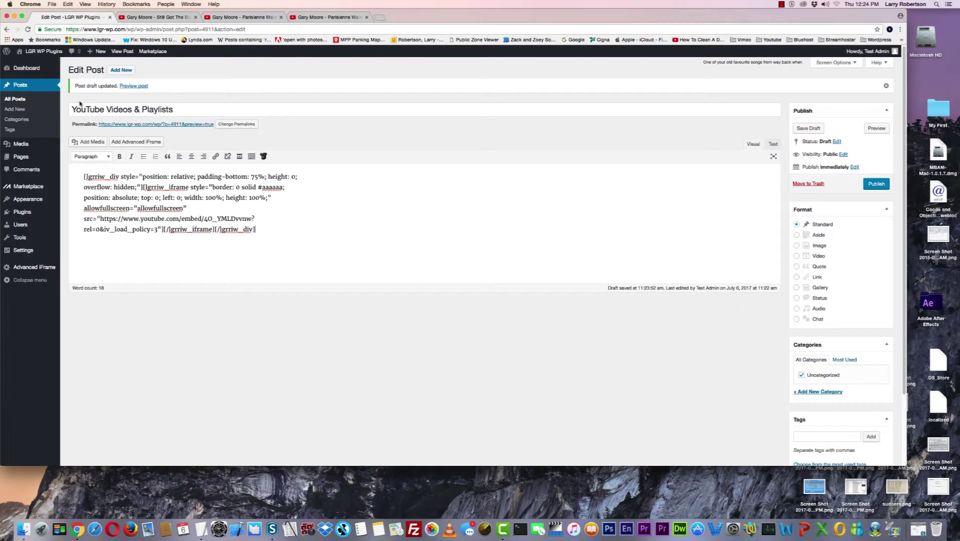
{"action": "key", "text": "super+a"}
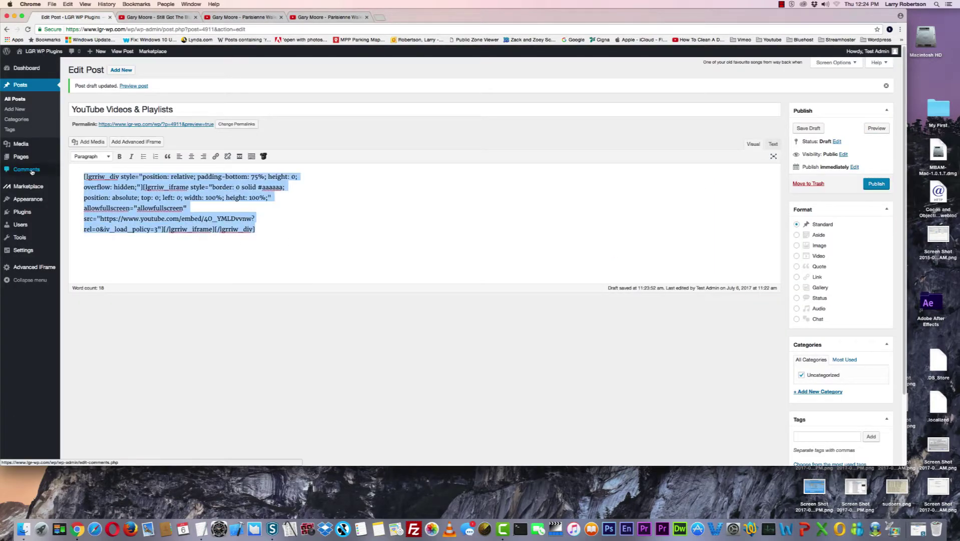
{"action": "key", "text": "BackSpace"}
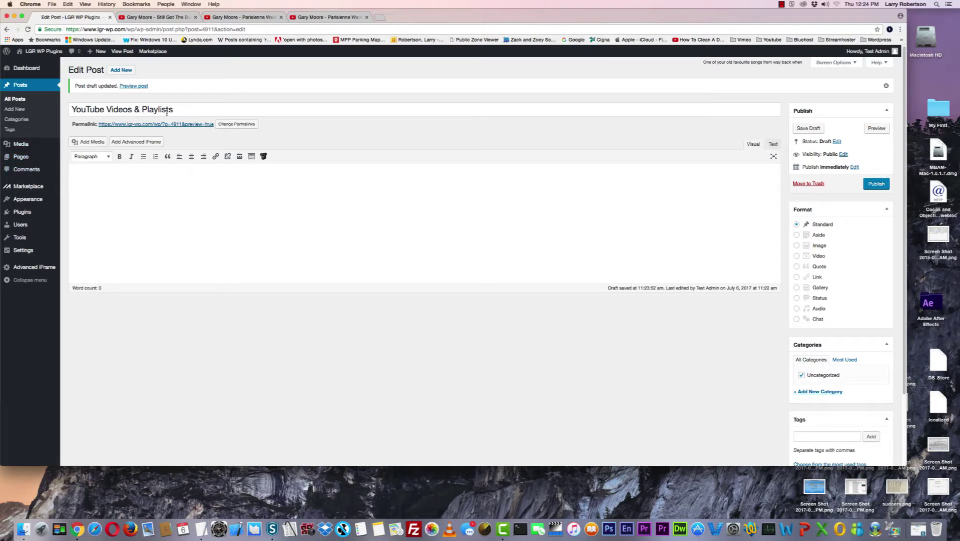
{"action": "key", "text": "super+Tab"}
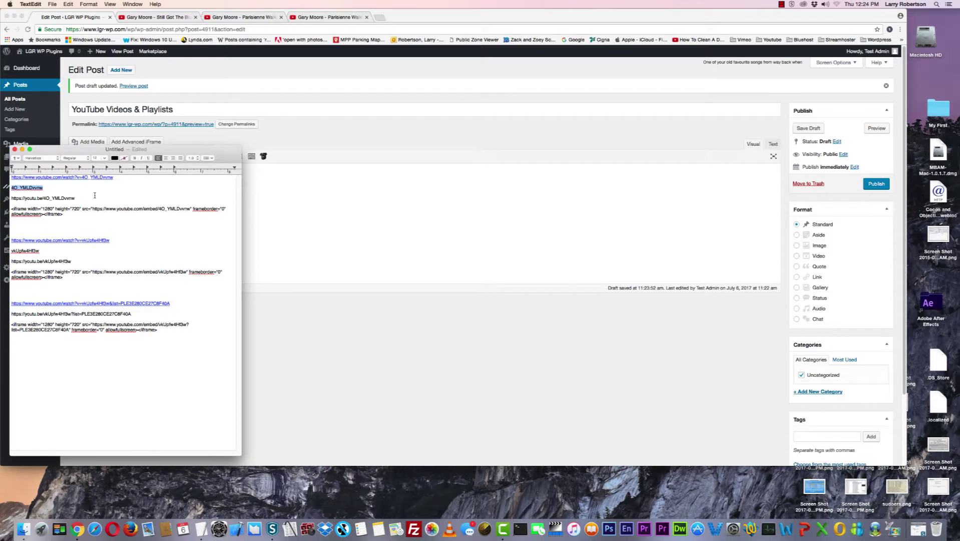
{"action": "left_click_drag", "start_coordinate": [74, 199], "coordinate": [11, 199]}
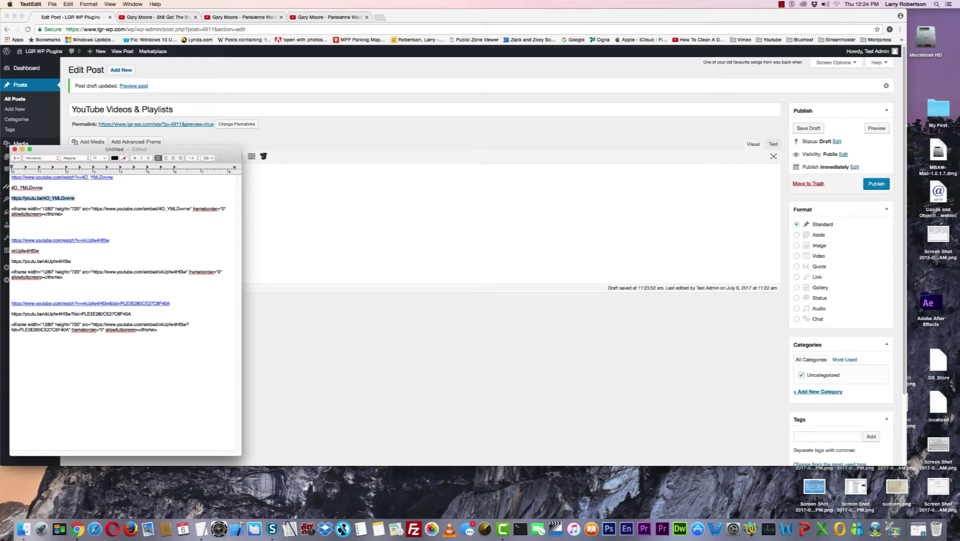
{"action": "right_click", "coordinate": [59, 198]}
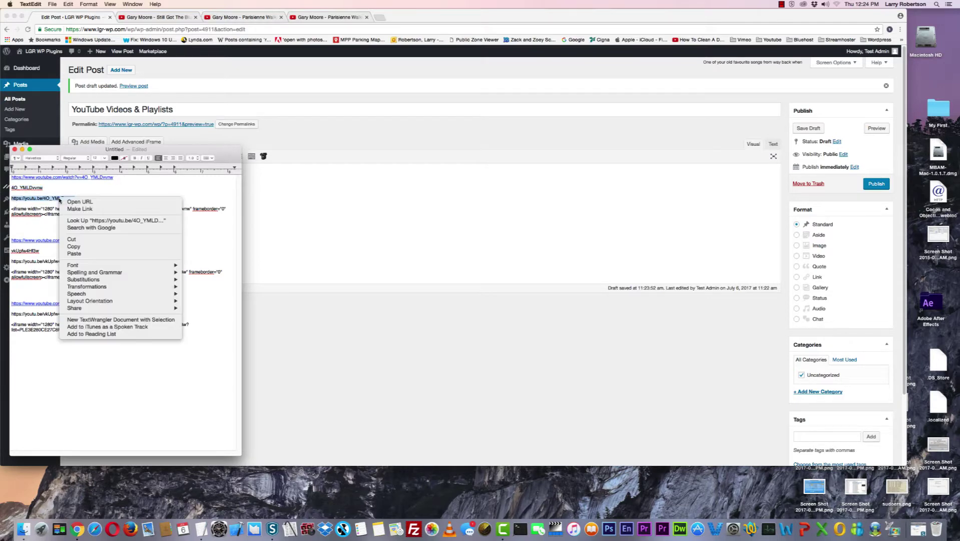
{"action": "left_click", "coordinate": [69, 247]}
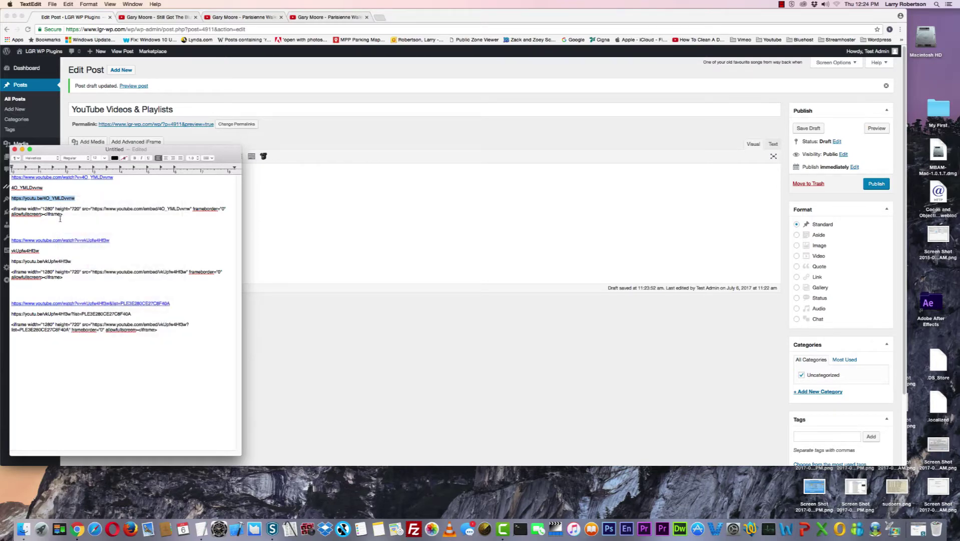
{"action": "left_click", "coordinate": [27, 208]}
{"action": "left_click", "coordinate": [297, 126]}
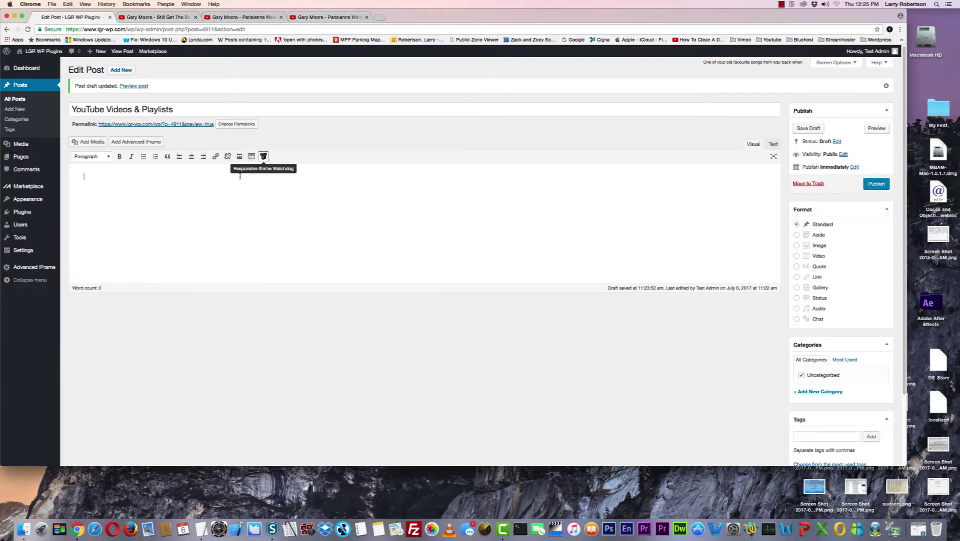
{"action": "left_click", "coordinate": [264, 156]}
{"action": "left_click", "coordinate": [329, 178]}
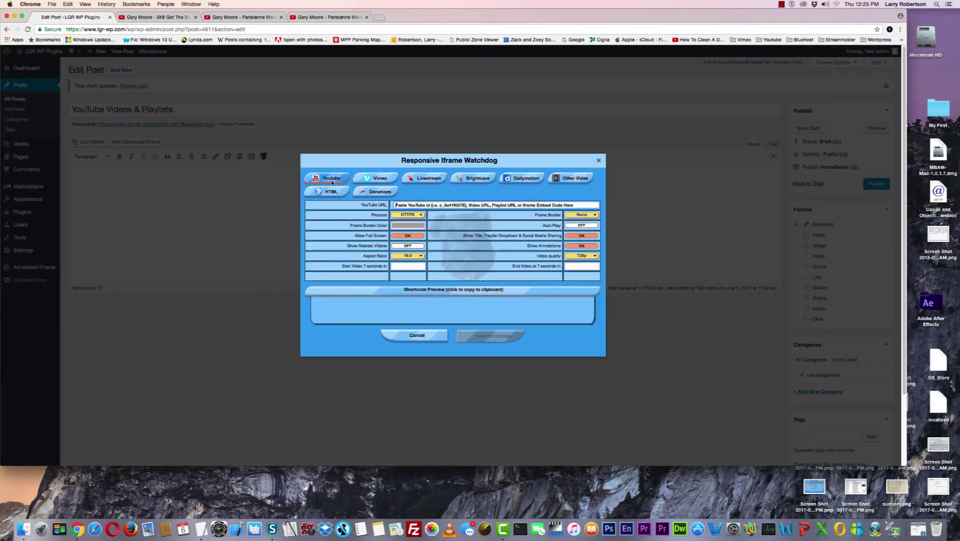
{"action": "key", "text": "super+v"}
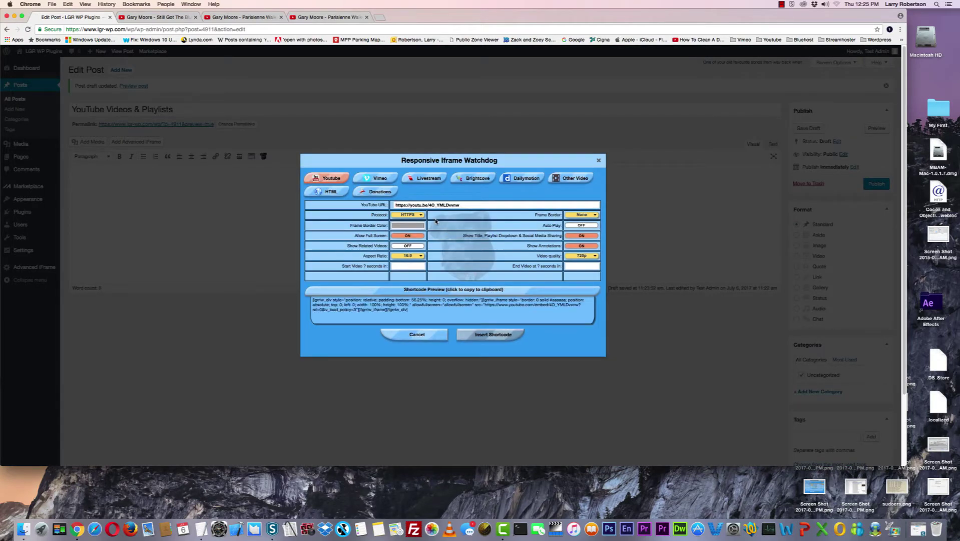
{"action": "left_click", "coordinate": [504, 334]}
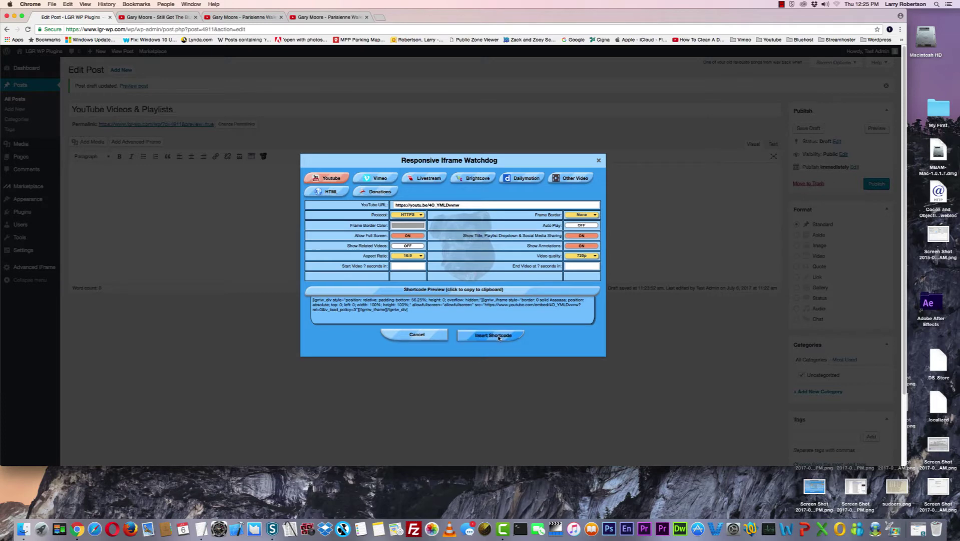
Preview the post made from the short link, play and pause its video, make the browser window taller, and close the preview
{"action": "left_click", "coordinate": [876, 128]}
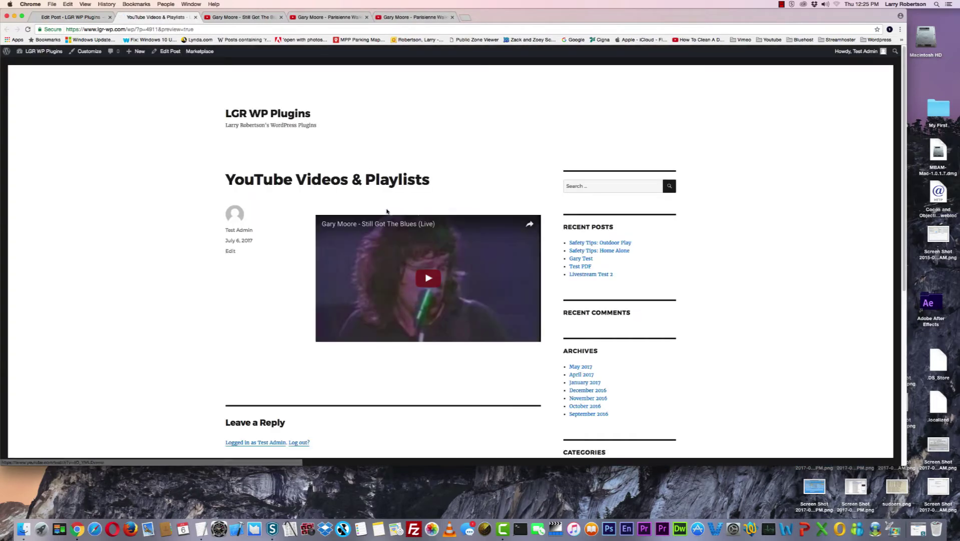
{"action": "left_click", "coordinate": [422, 279]}
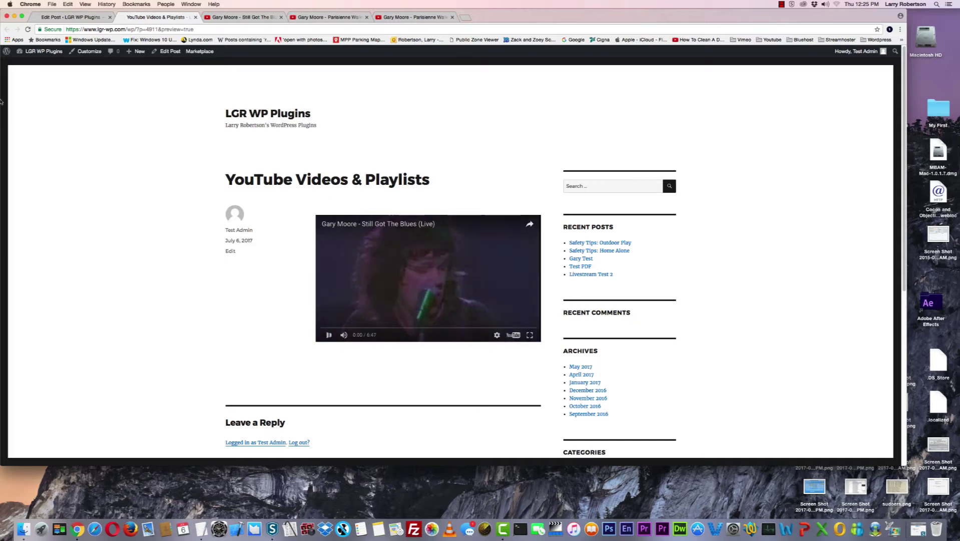
{"action": "left_click", "coordinate": [329, 335]}
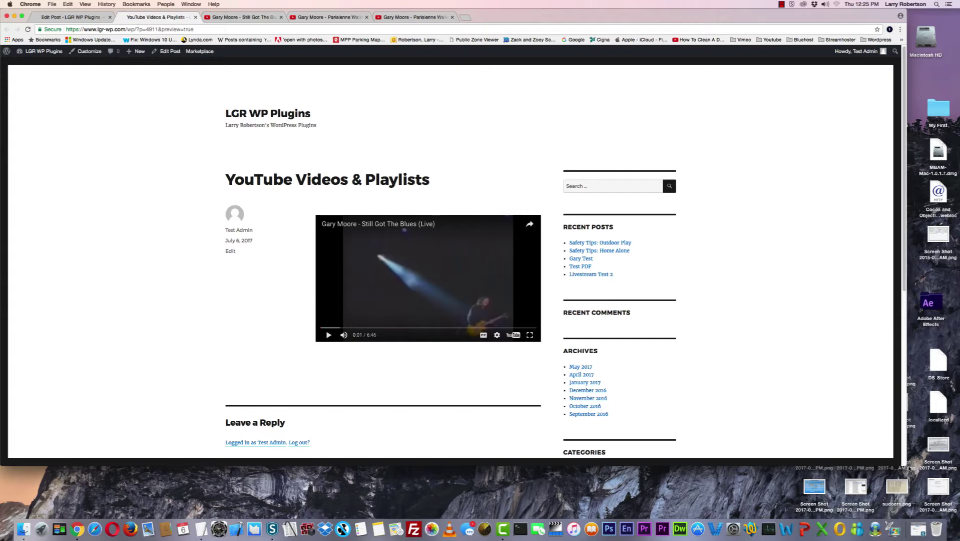
{"action": "mouse_move", "coordinate": [904, 463]}
{"action": "left_mouse_down"}
{"action": "mouse_move", "coordinate": [39, 407]}
{"action": "mouse_move", "coordinate": [22, 248]}
{"action": "mouse_move", "coordinate": [35, 383]}
{"action": "mouse_move", "coordinate": [729, 468]}
{"action": "mouse_move", "coordinate": [904, 478]}
{"action": "left_mouse_up"}
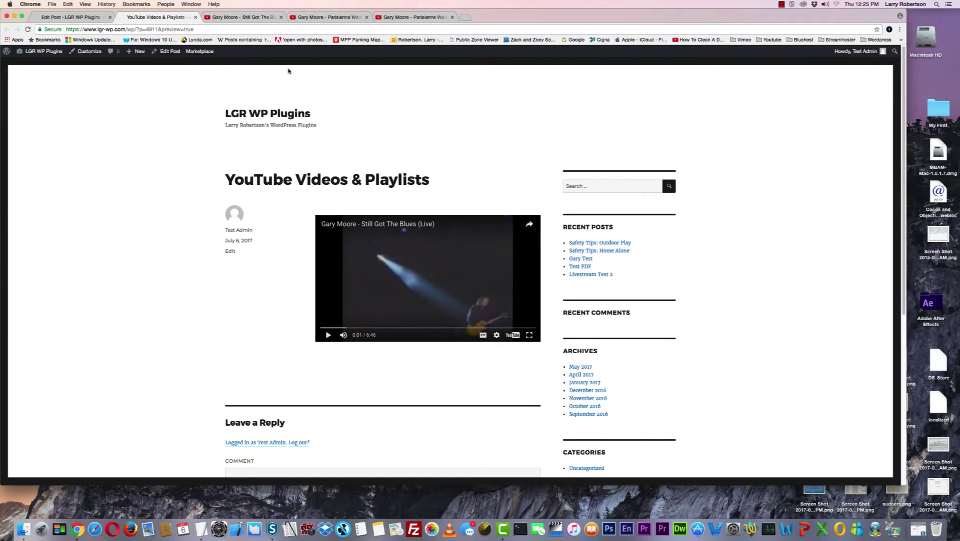
{"action": "left_click", "coordinate": [195, 17]}
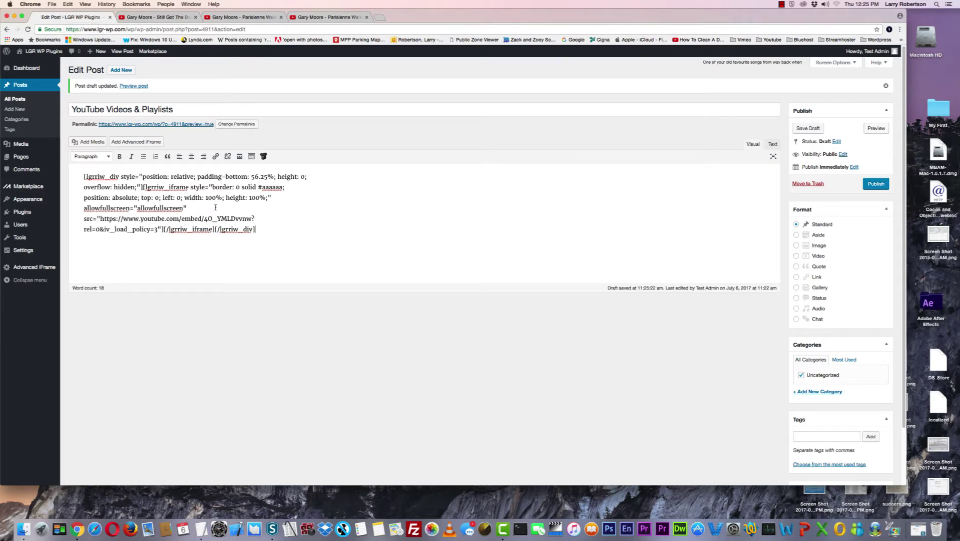
Clear the shortcode from the post body and copy the video ID vkUpfw4Hf3w from the Parisienne Walkways page's address
{"action": "key", "text": "super+a"}
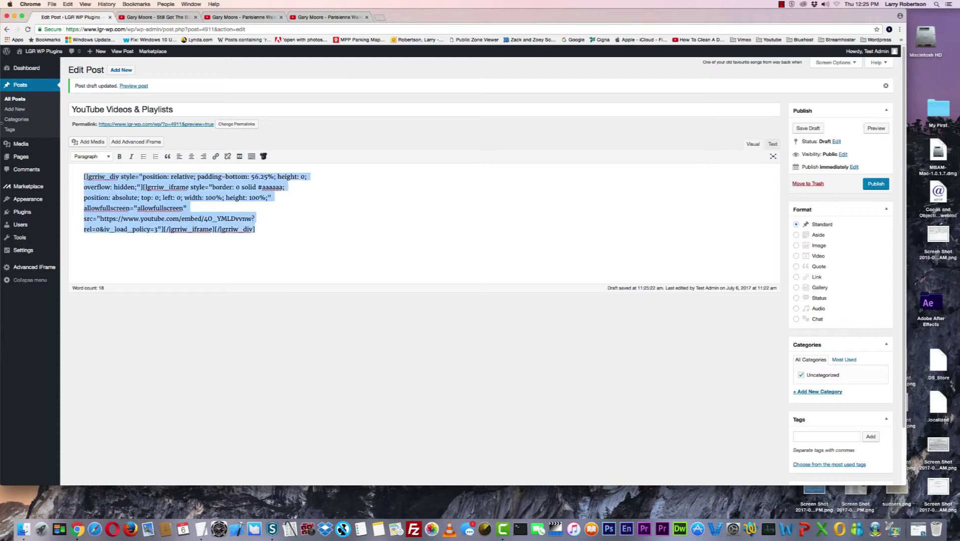
{"action": "key", "text": "BackSpace"}
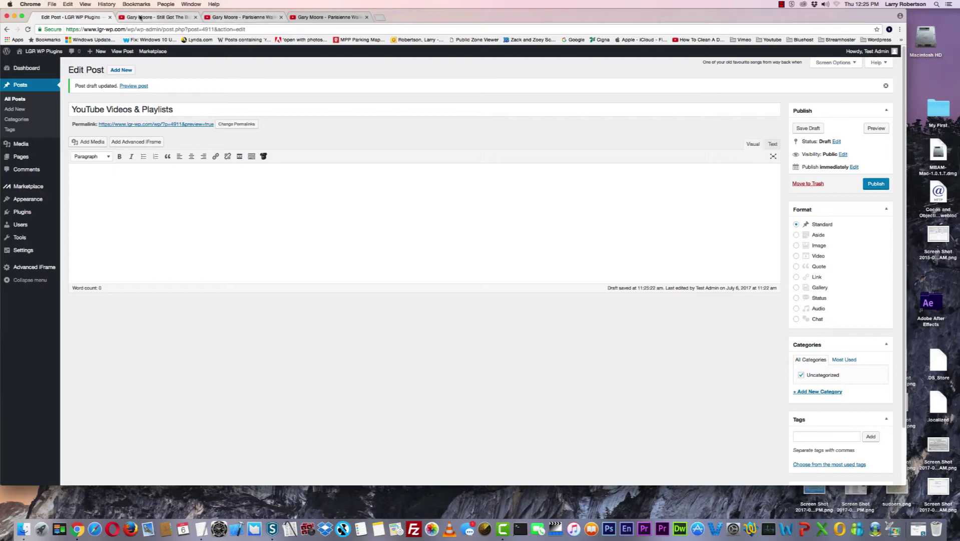
{"action": "left_click", "coordinate": [141, 18]}
{"action": "left_click", "coordinate": [243, 18]}
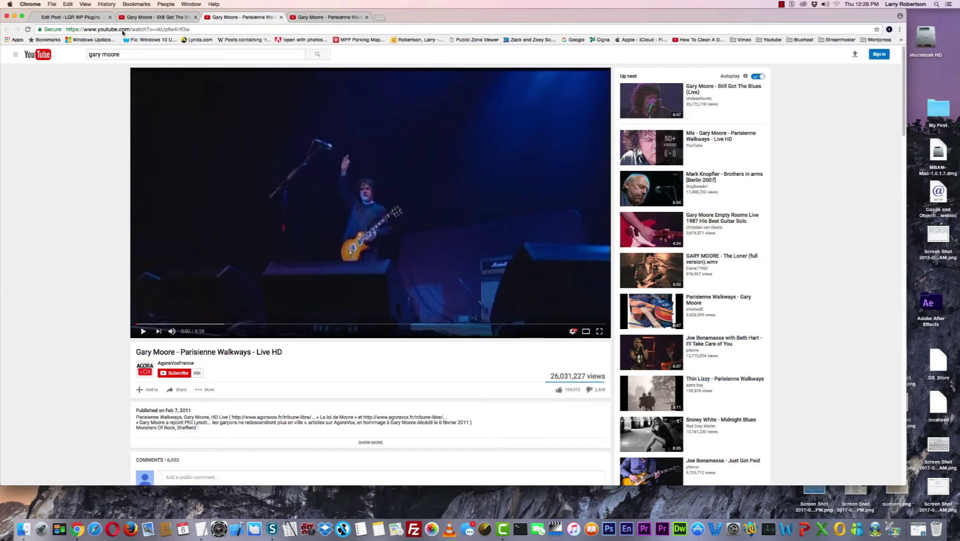
{"action": "double_click", "coordinate": [169, 28]}
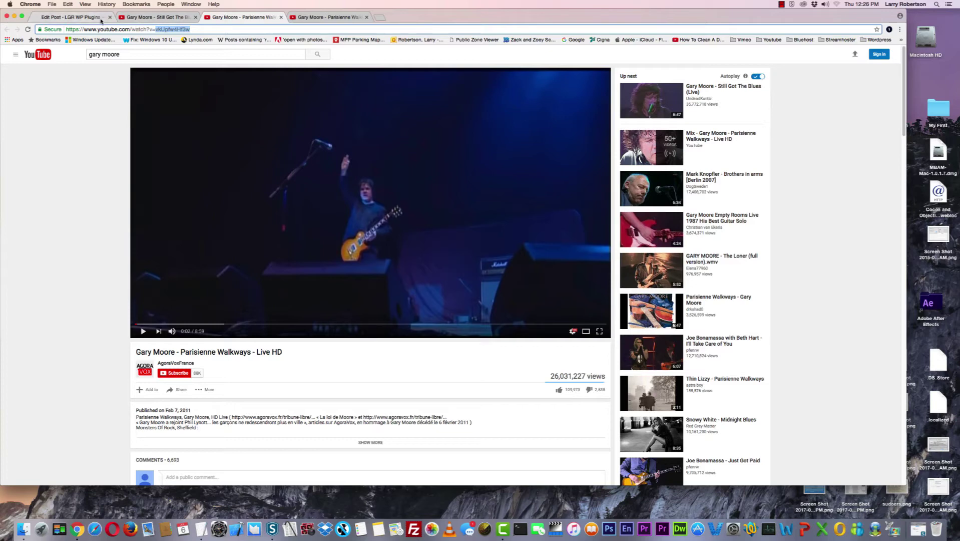
Return to the post and insert a Responsive Iframe Watchdog YouTube shortcode for the video ID vkUpfw4Hf3w
{"action": "left_click", "coordinate": [57, 19]}
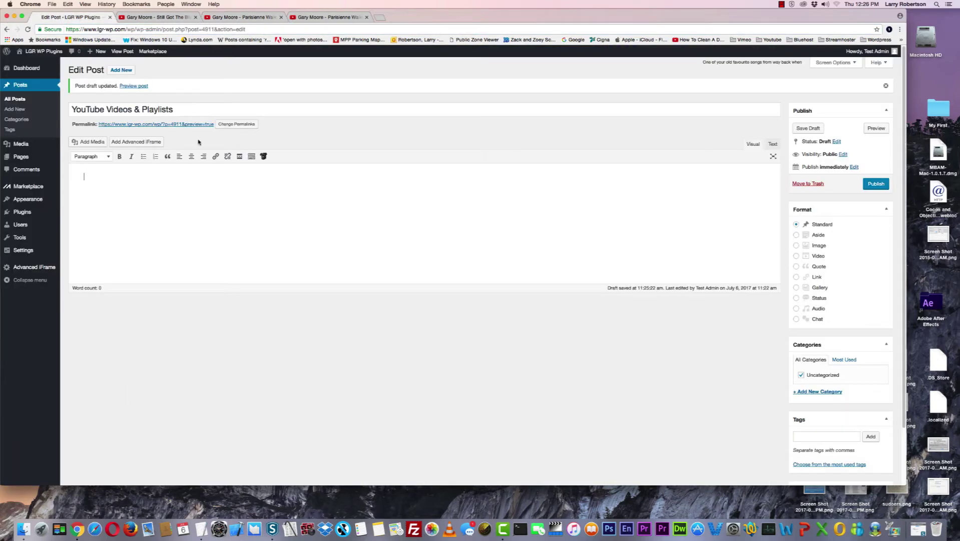
{"action": "left_click", "coordinate": [263, 156]}
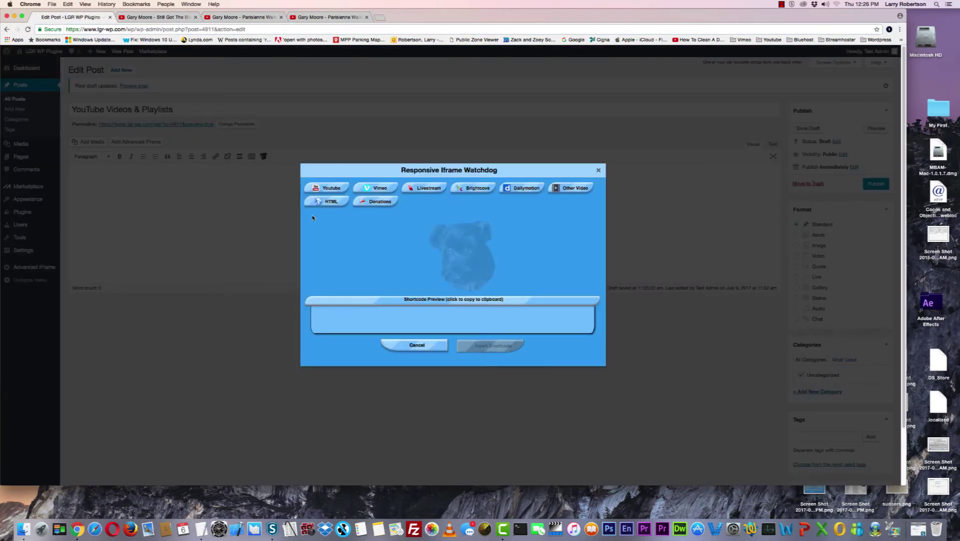
{"action": "left_click", "coordinate": [323, 188]}
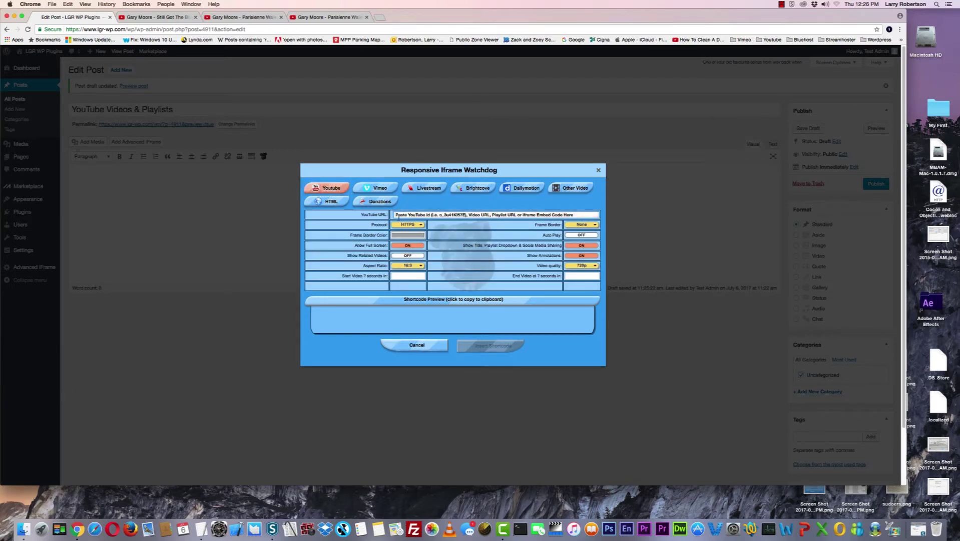
{"action": "key", "text": "super+v"}
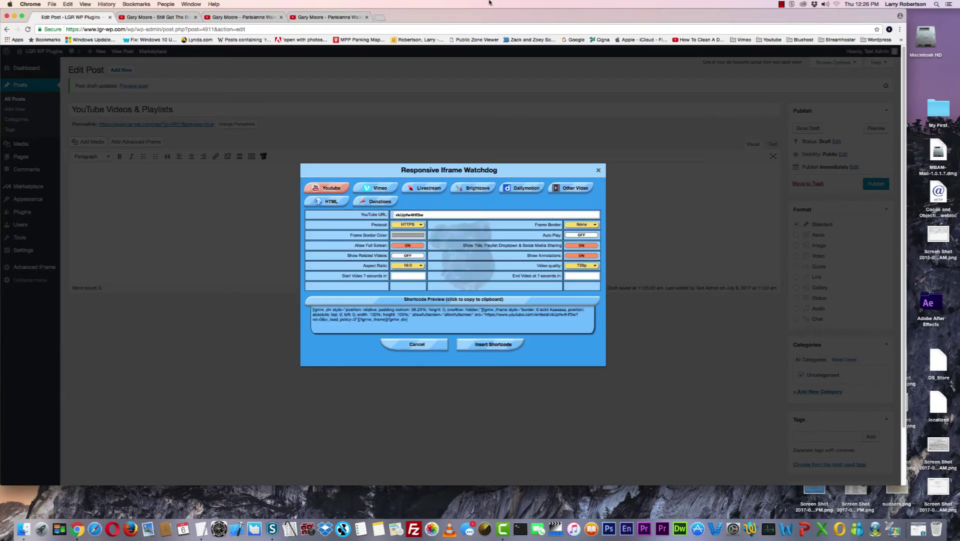
{"action": "left_click", "coordinate": [485, 348]}
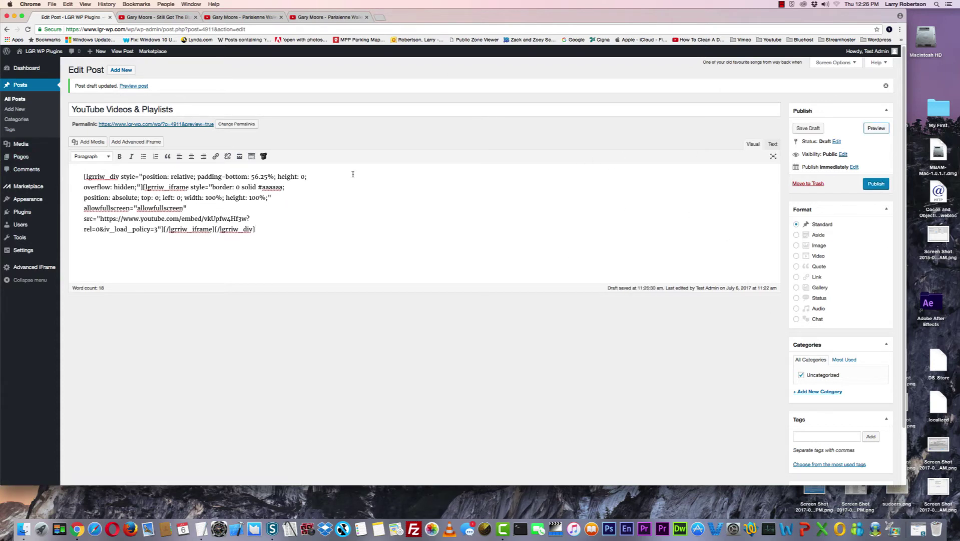
Preview the post made from the video ID, play its video briefly, make the browser window slightly smaller, and close the preview
{"action": "left_click", "coordinate": [876, 129]}
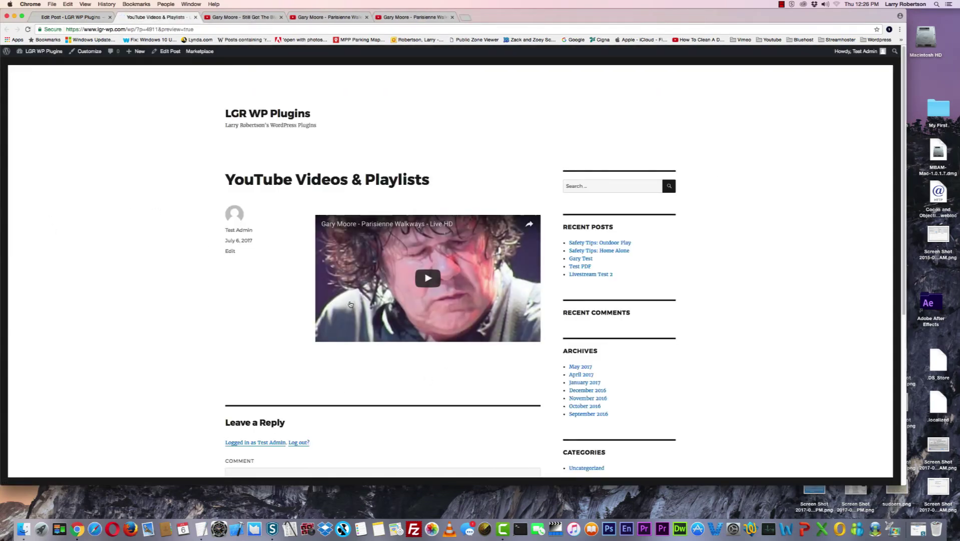
{"action": "left_click", "coordinate": [426, 278]}
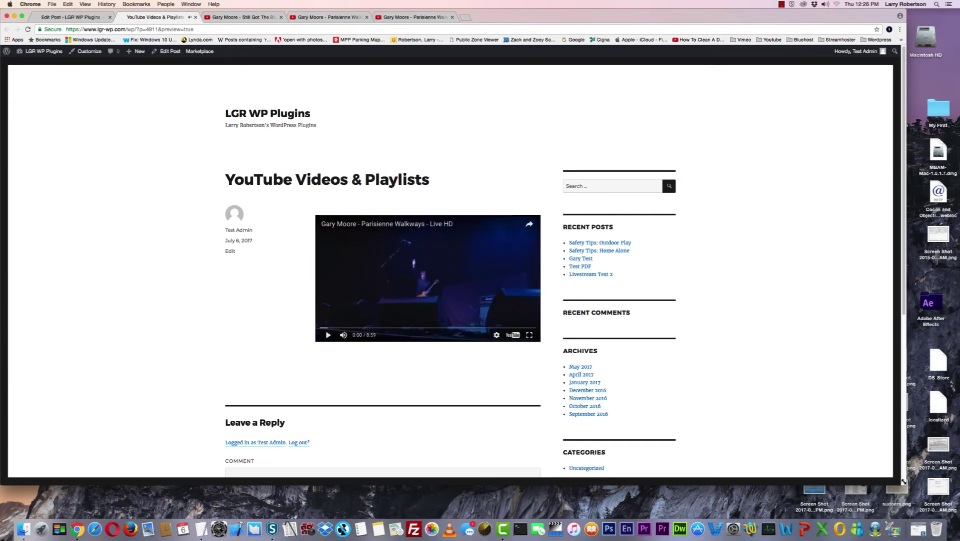
{"action": "mouse_move", "coordinate": [904, 488]}
{"action": "left_mouse_down"}
{"action": "mouse_move", "coordinate": [403, 476]}
{"action": "mouse_move", "coordinate": [98, 245]}
{"action": "mouse_move", "coordinate": [96, 295]}
{"action": "mouse_move", "coordinate": [206, 346]}
{"action": "mouse_move", "coordinate": [901, 485]}
{"action": "mouse_move", "coordinate": [896, 470]}
{"action": "left_mouse_up"}
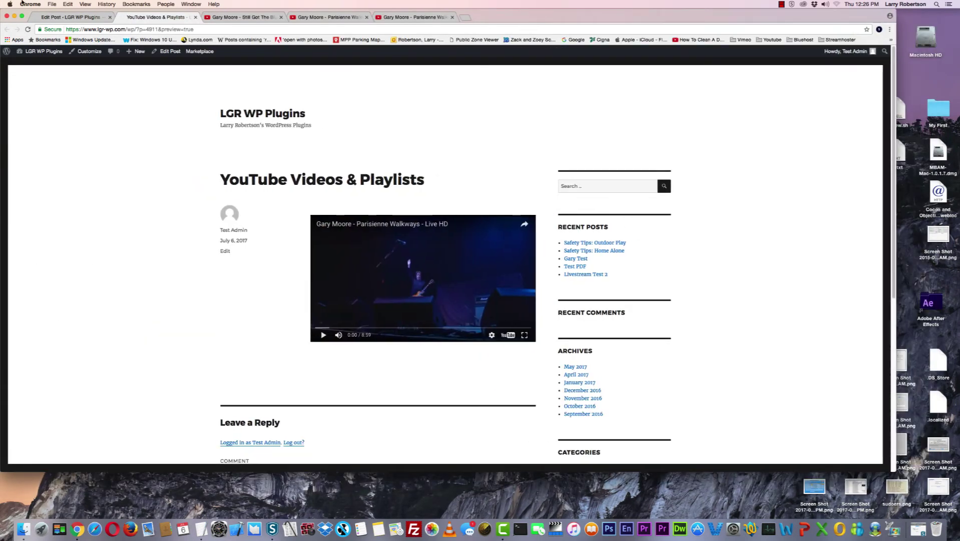
{"action": "left_click", "coordinate": [196, 17]}
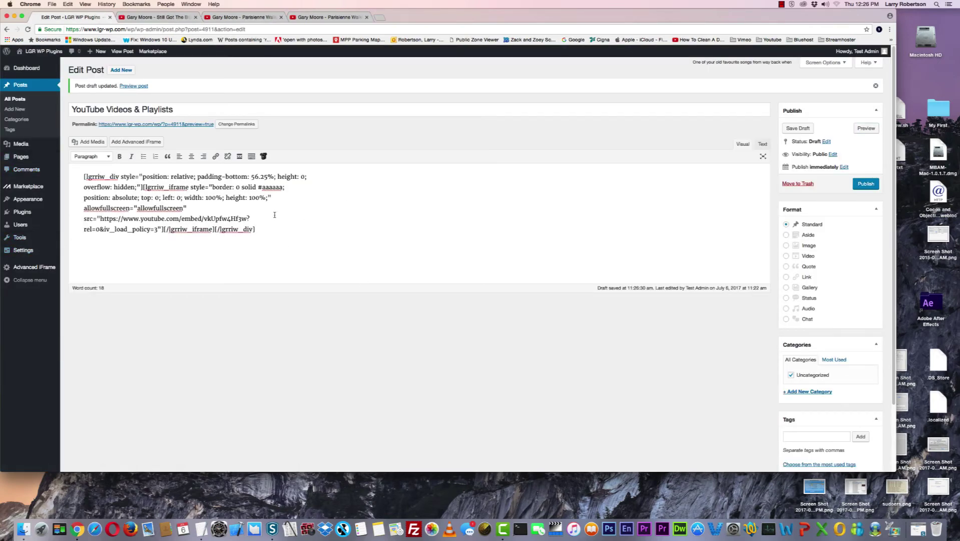
Clear the shortcode from the post body and copy the full address of the Parisienne Walkways page that includes the playlist
{"action": "left_click_drag", "start_coordinate": [256, 229], "coordinate": [45, 150]}
{"action": "key", "text": "BackSpace"}
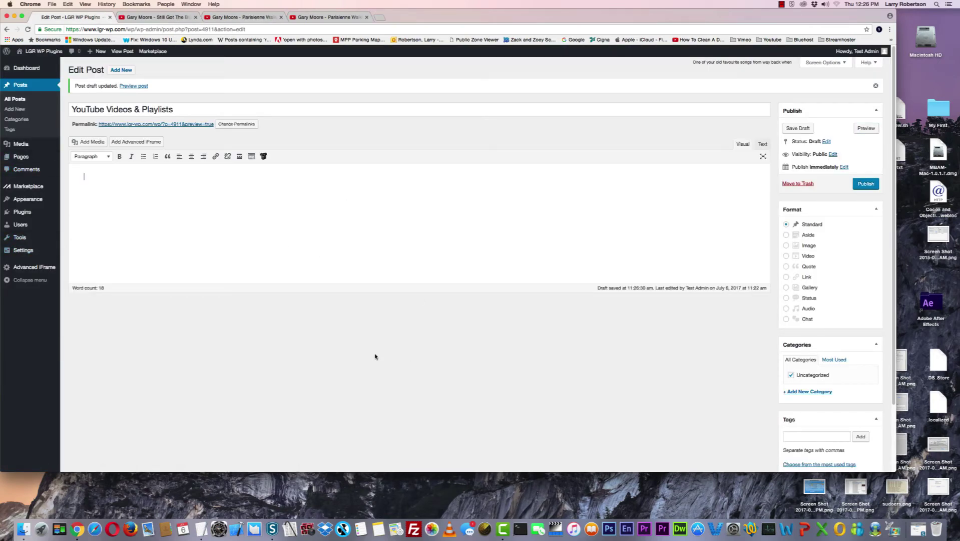
{"action": "left_click", "coordinate": [329, 17]}
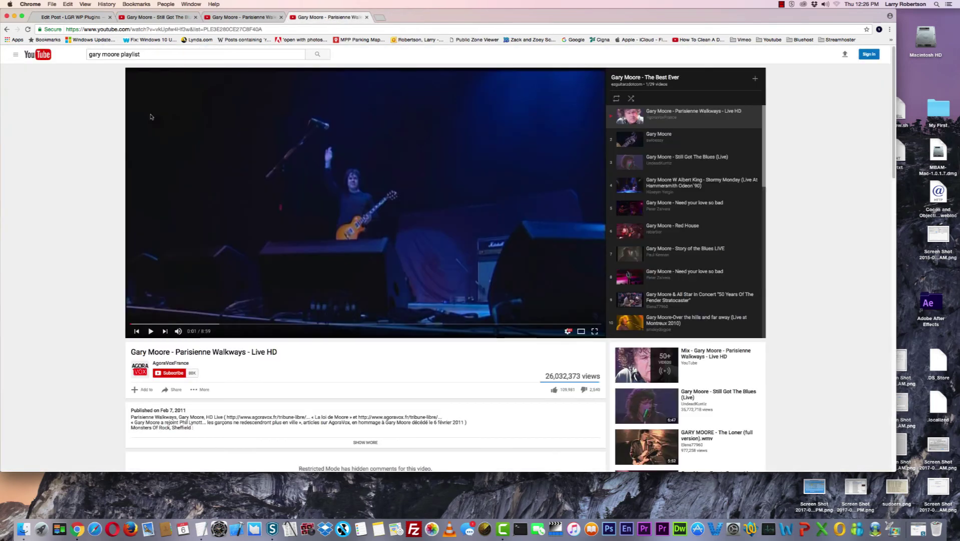
{"action": "double_click", "coordinate": [89, 29]}
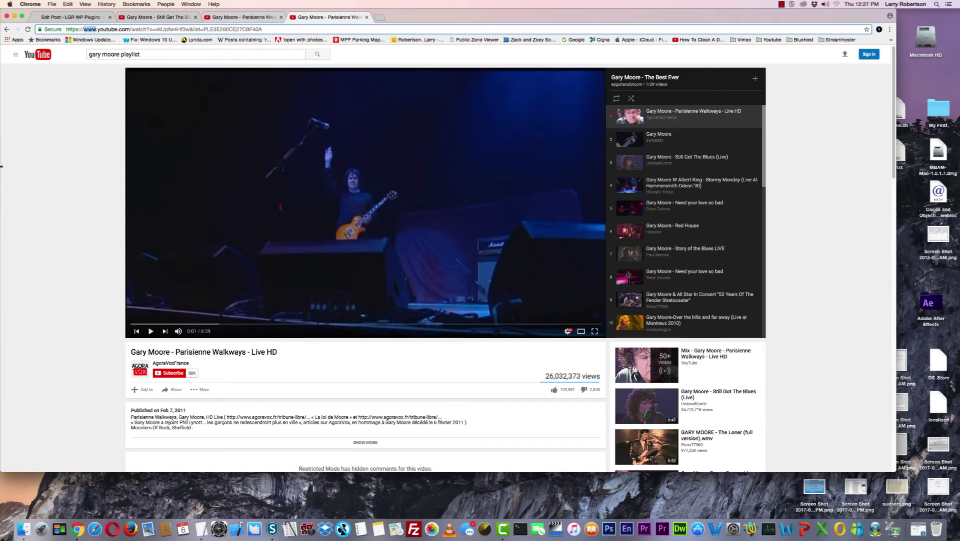
{"action": "key", "text": "super+l"}
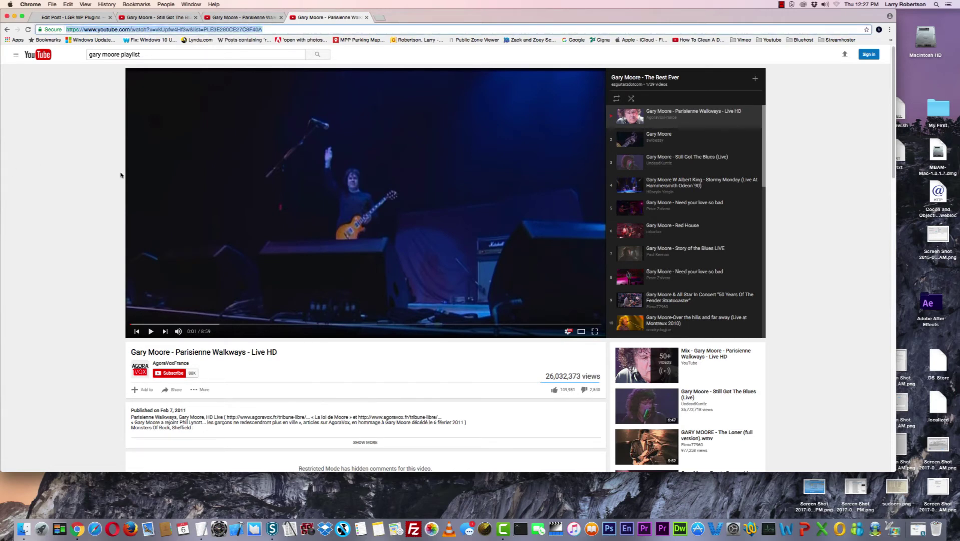
{"action": "key", "text": "super+c"}
{"action": "left_click", "coordinate": [71, 17]}
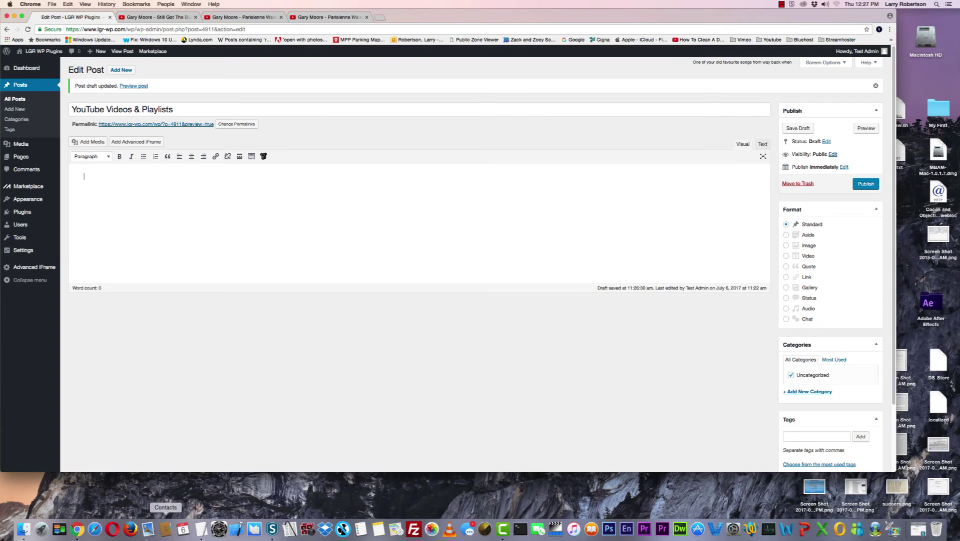
{"action": "left_click", "coordinate": [264, 157]}
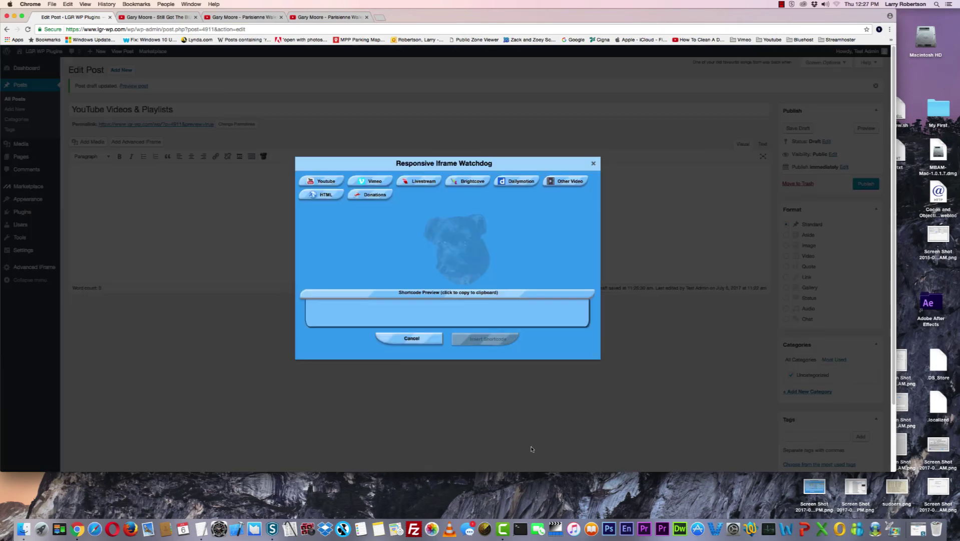
{"action": "left_click", "coordinate": [316, 181]}
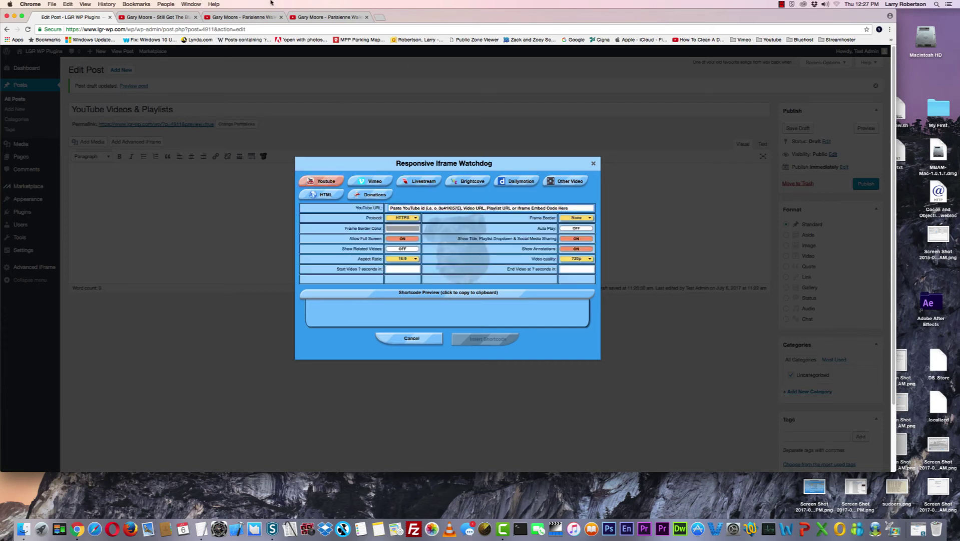
{"action": "key", "text": "super+v"}
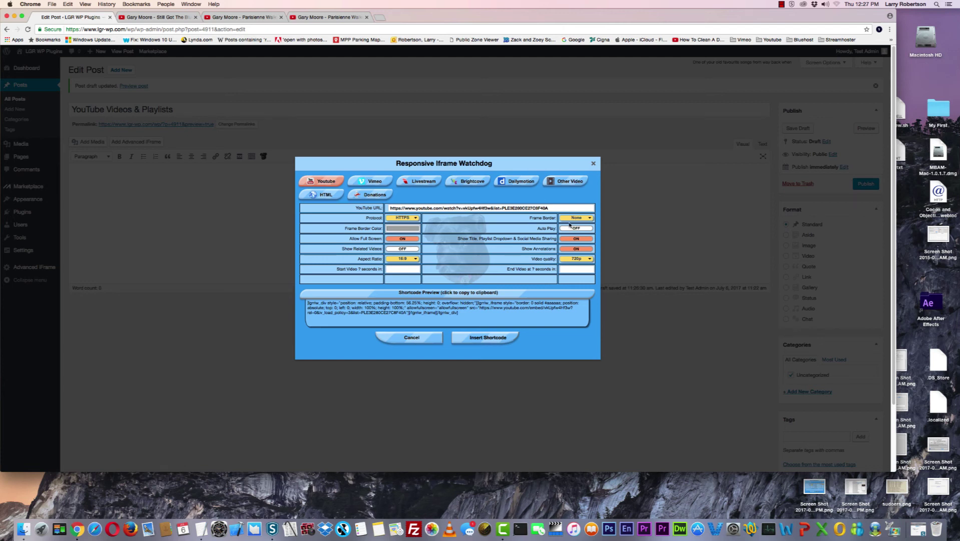
{"action": "left_click", "coordinate": [488, 339]}
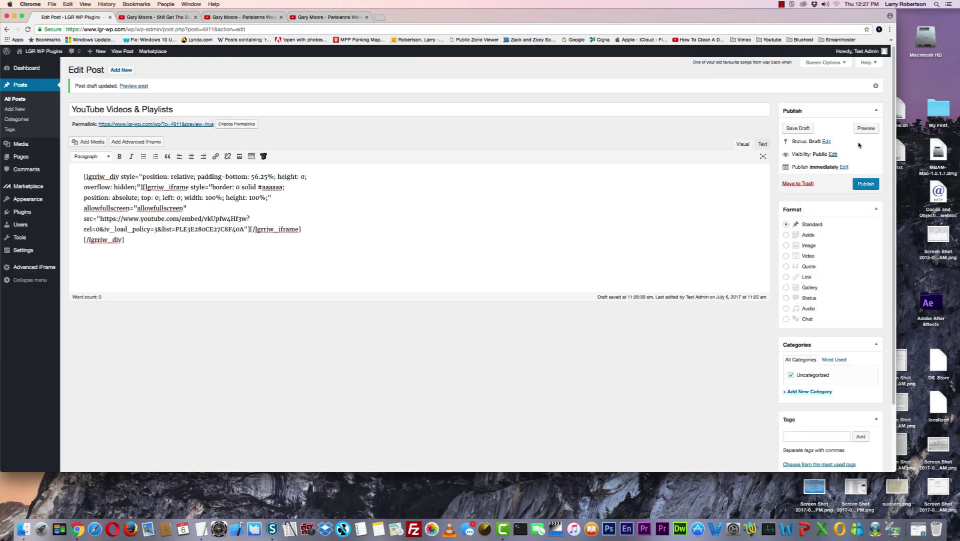
Preview the post made from the playlist URL, and open and close the embedded player's playlist
{"action": "left_click", "coordinate": [866, 128]}
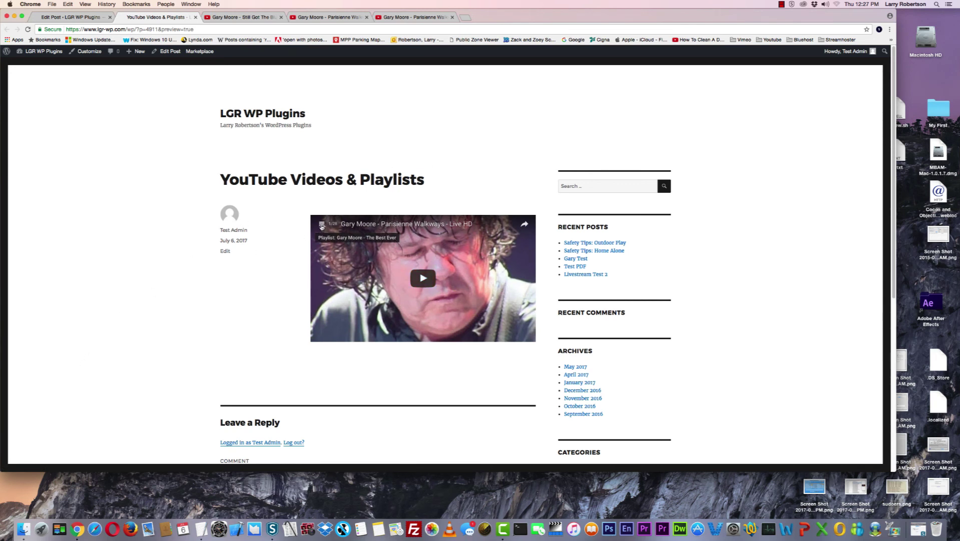
{"action": "left_click", "coordinate": [322, 225]}
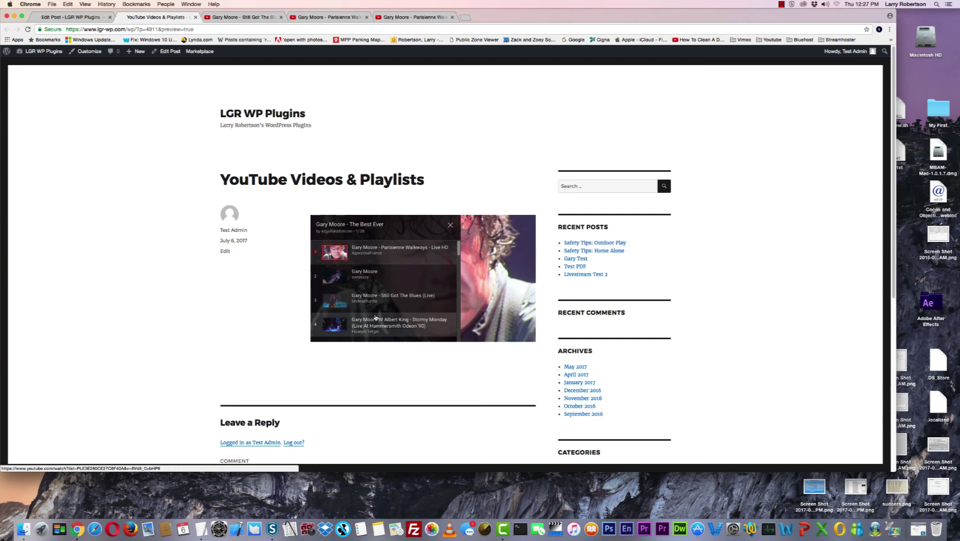
{"action": "left_click", "coordinate": [450, 226]}
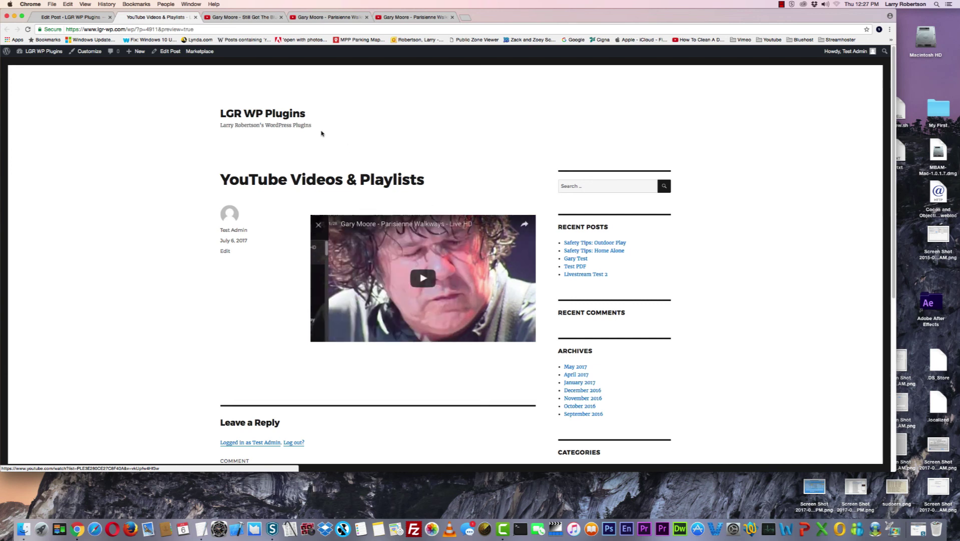